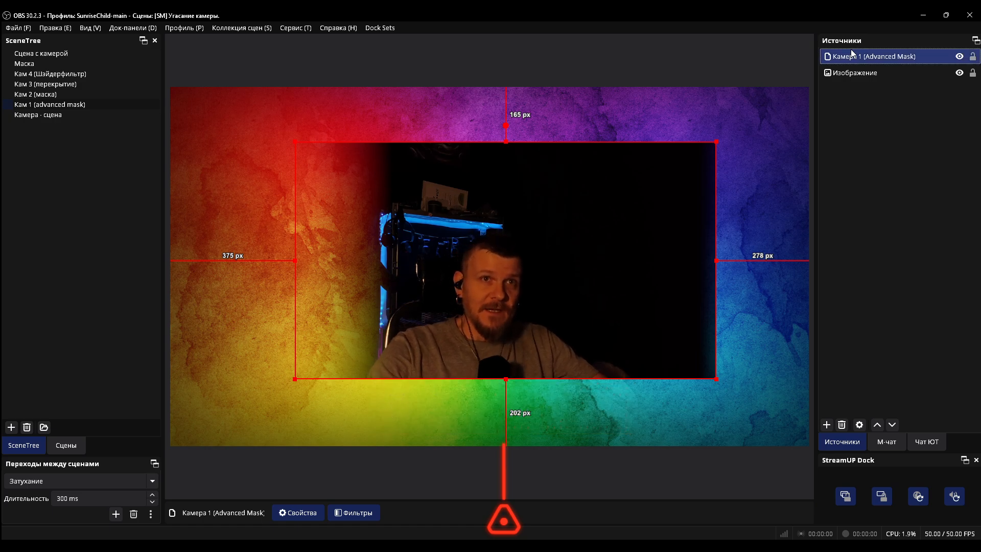
Delete the existing Advanced Mask filter from the Камера 1 source and add a new Advanced Mask effect filter with its default name
right_click(857, 48)
left_click(847, 399)
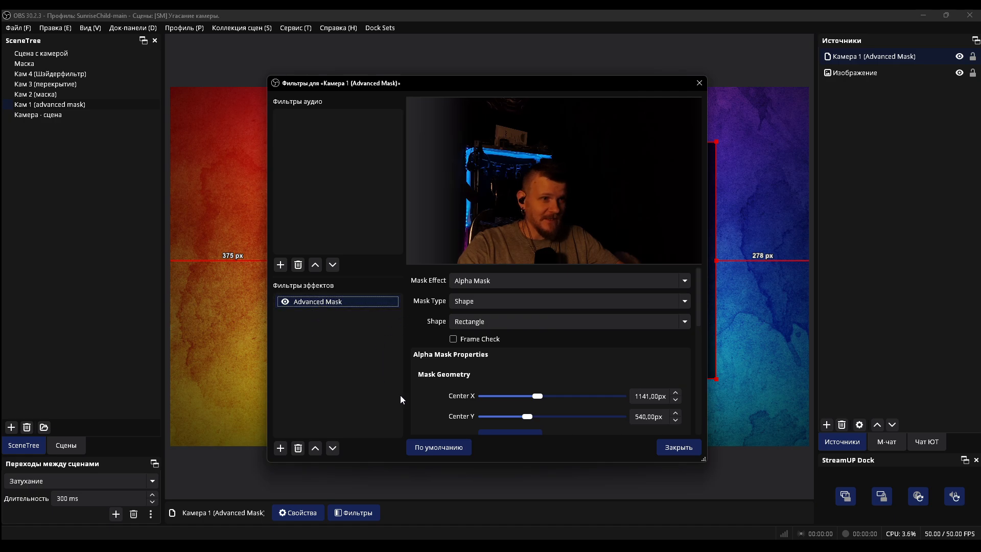
key("Delete")
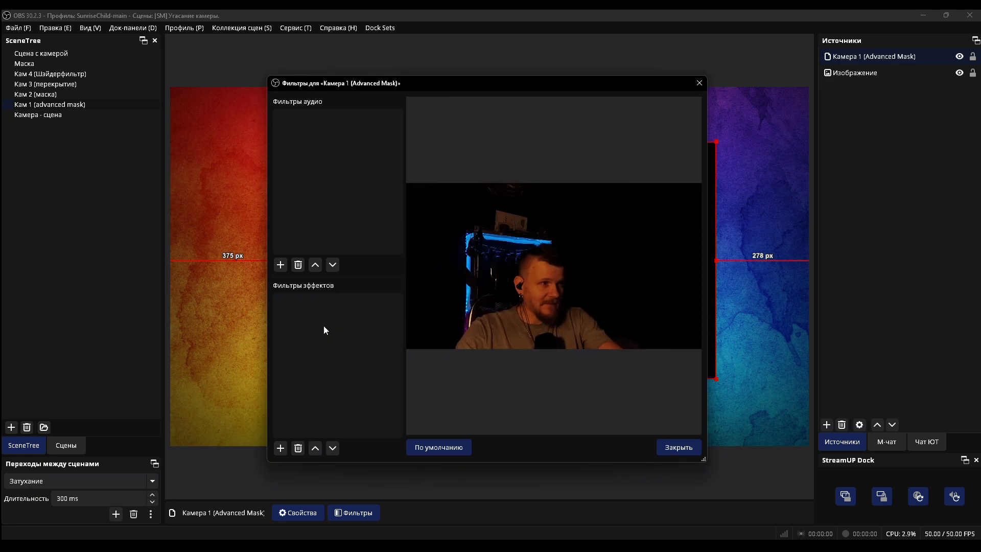
left_click(280, 448)
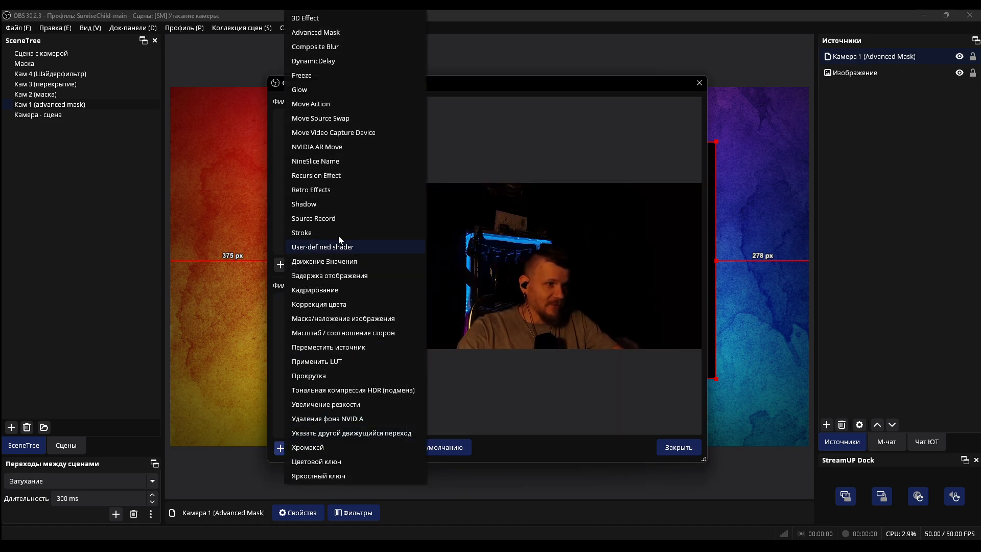
left_click(326, 33)
left_click(461, 287)
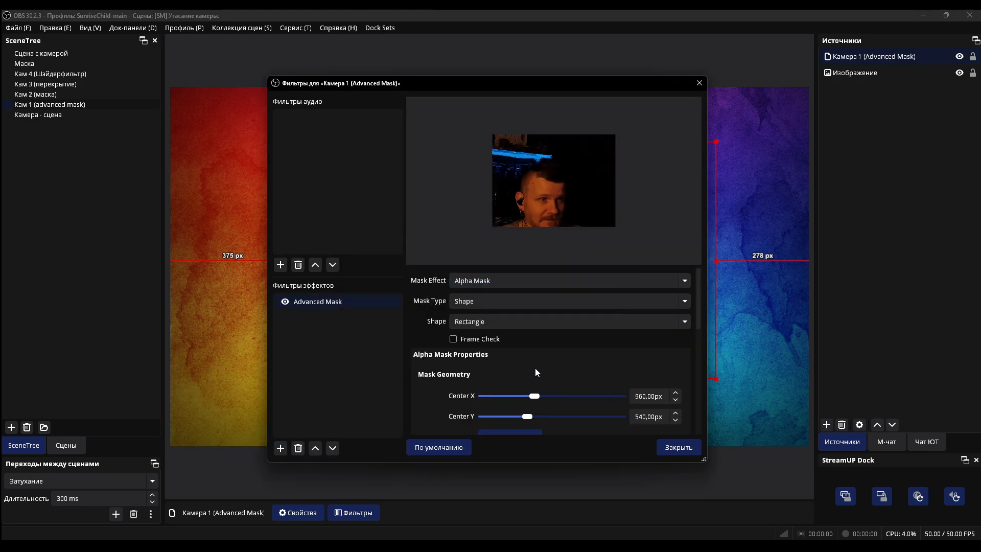
Enlarge the rectangular mask to a width of about 2504 px and a height of about 2059 px so it covers the whole camera
scroll(536, 369, "down", 3)
scroll(500, 391, "down", 2)
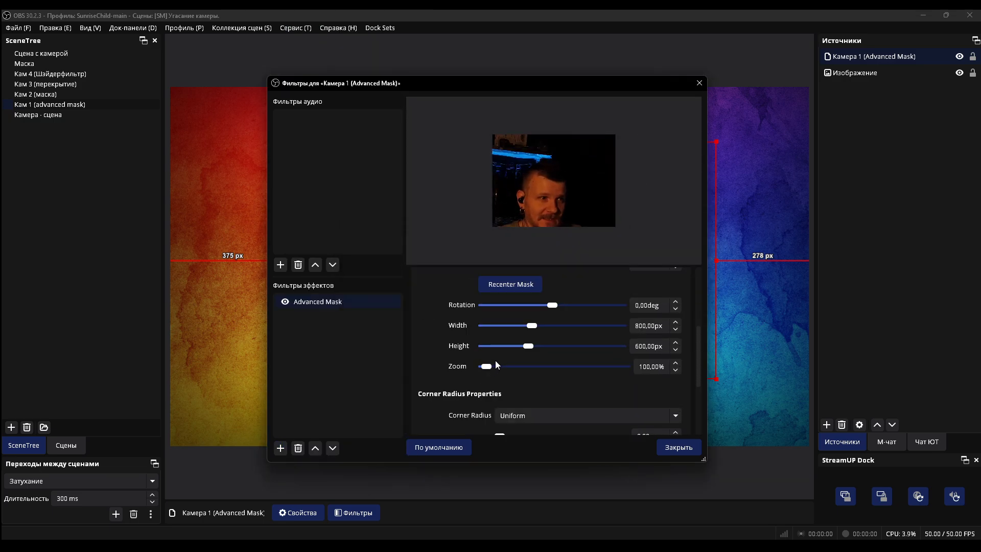
left_click_drag(533, 328, 552, 345)
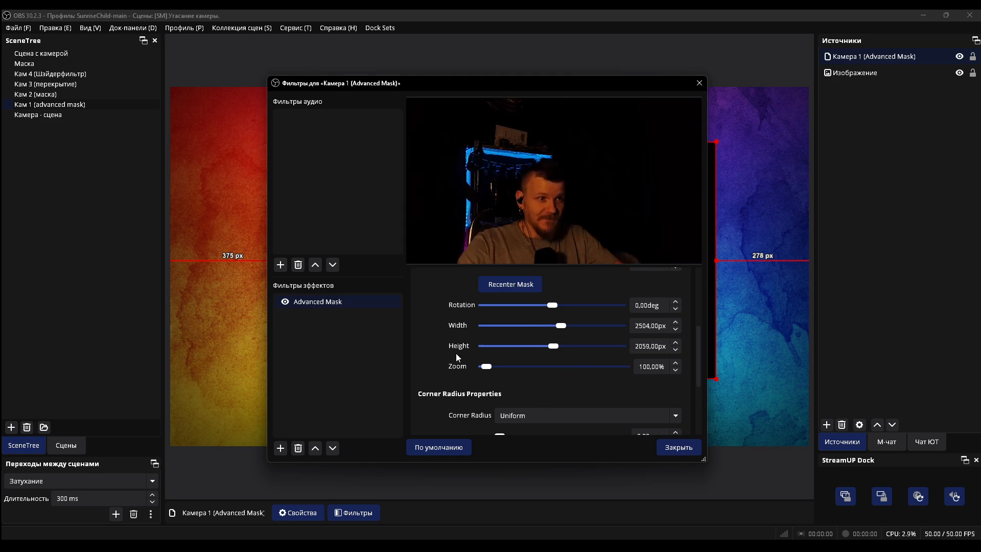
Set the mask's feathering type to Inner and its amount to 500 px
scroll(455, 355, "down", 1)
left_click(521, 385)
left_click(448, 383)
scroll(460, 368, "down", 2)
left_click(478, 363)
left_click(480, 386)
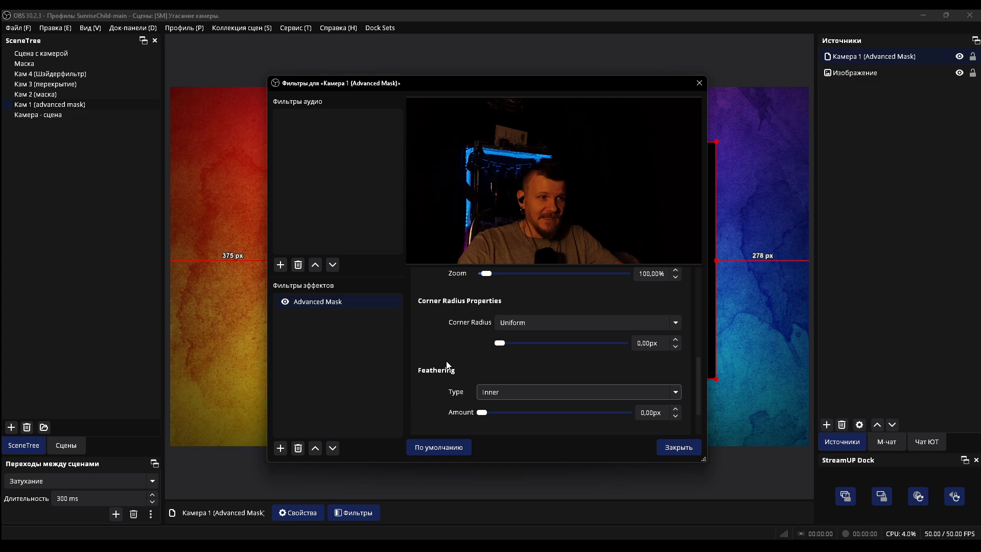
scroll(455, 364, "down", 2)
left_click_drag(483, 359, 638, 360)
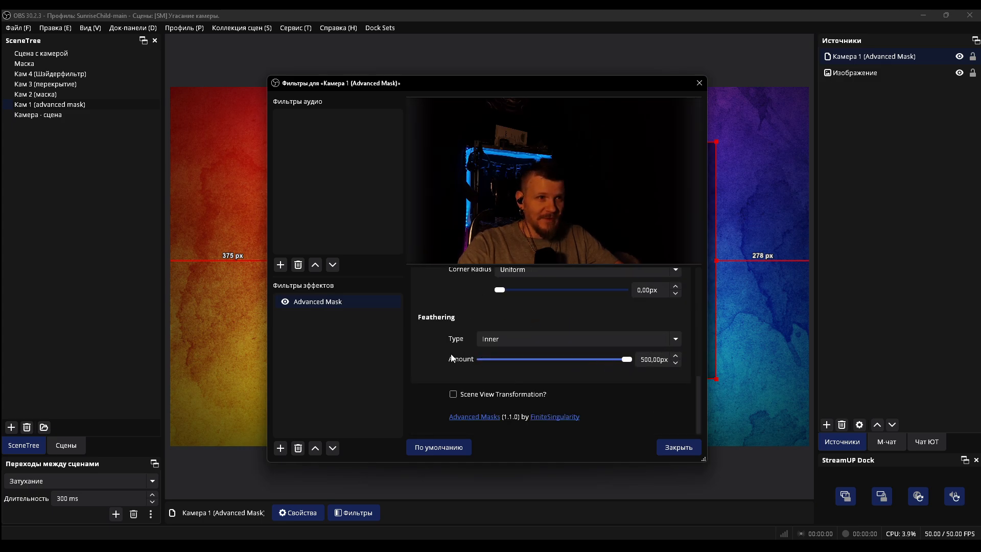
Adjust the mask height to about 2039 px and shift its Center X to 1200 px
scroll(451, 358, "up", 2)
left_click_drag(490, 84, 399, 62)
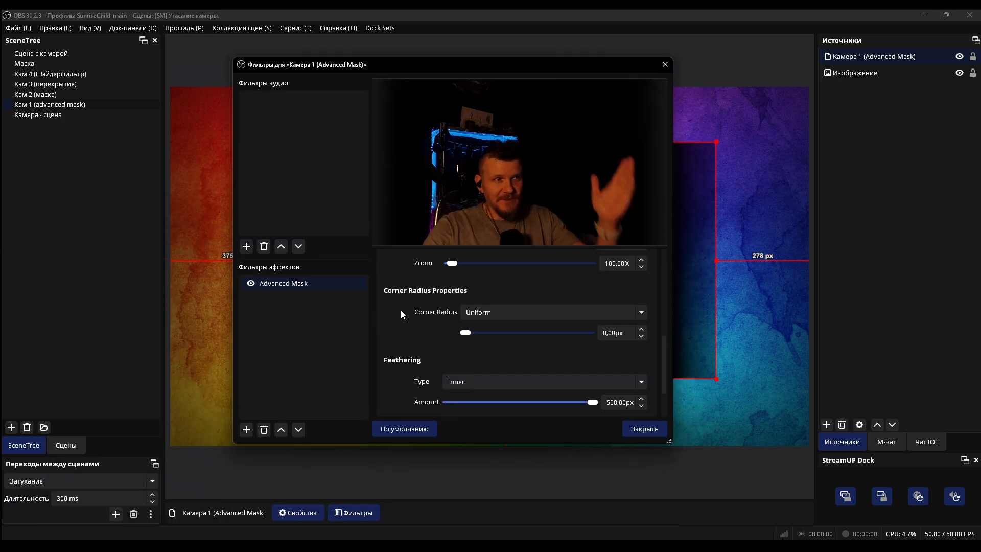
scroll(401, 309, "up", 3)
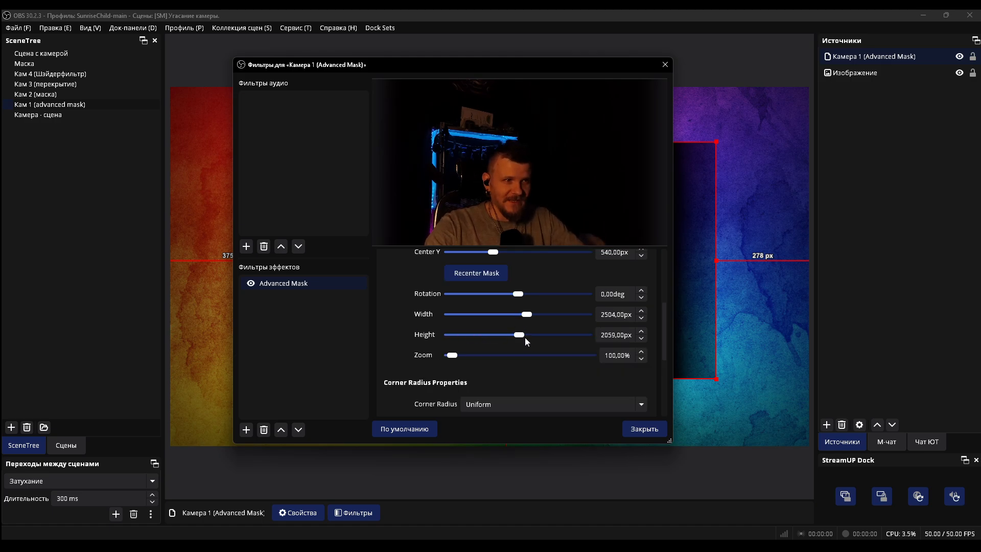
left_click_drag(525, 335, 516, 335)
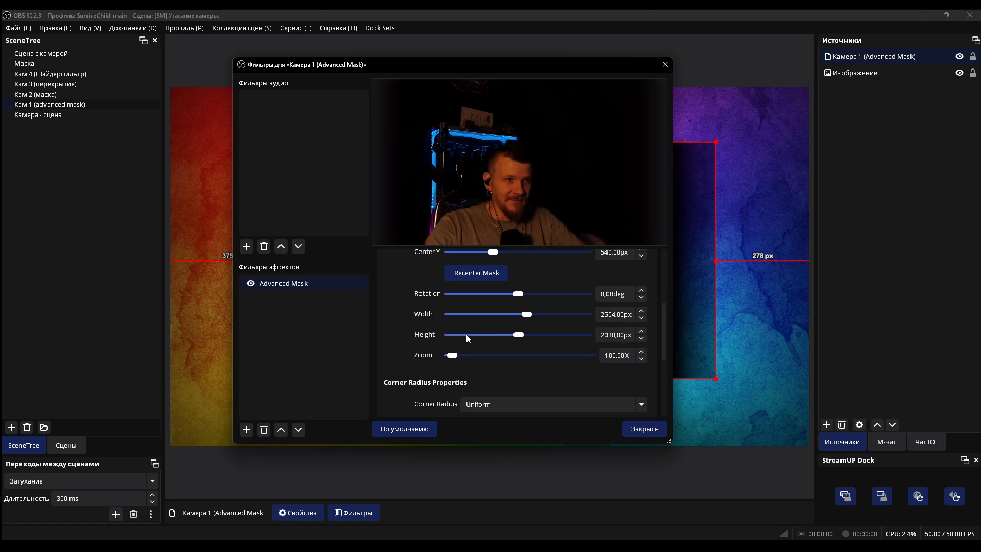
scroll(443, 339, "up", 2)
left_click_drag(501, 292, 505, 293)
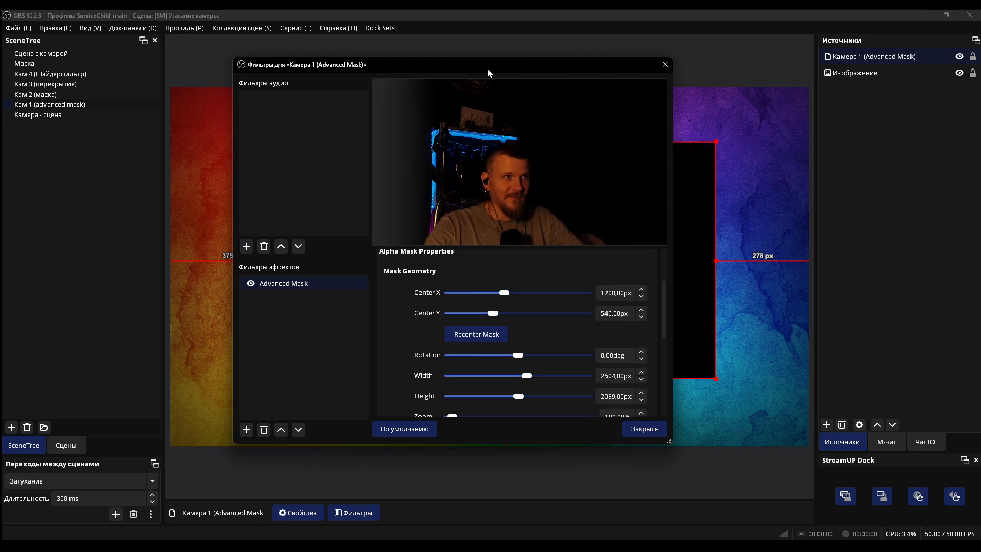
Examine the camera's faded left edge in the scene preview and close the Камера 1 filters
left_click_drag(488, 69, 550, 441)
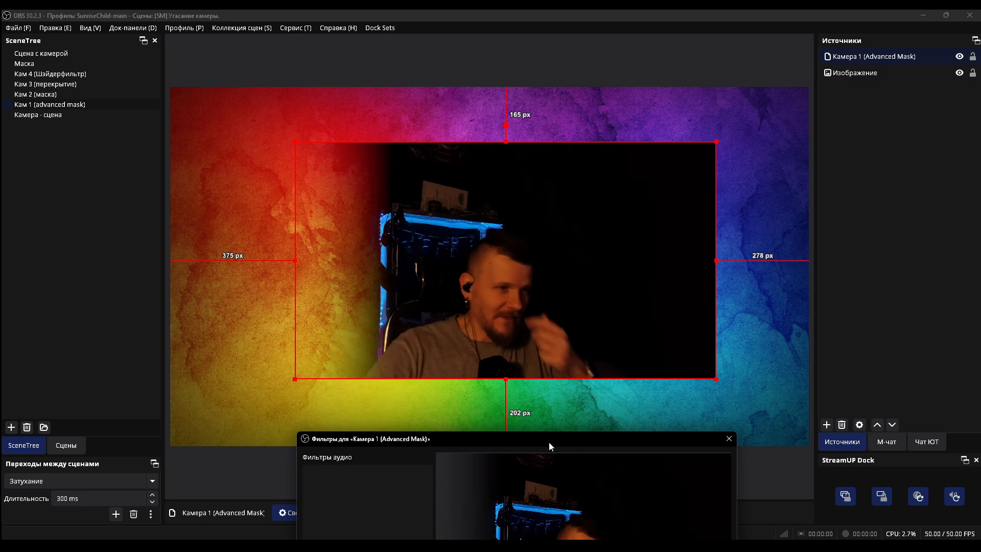
left_click_drag(540, 438, 523, 195)
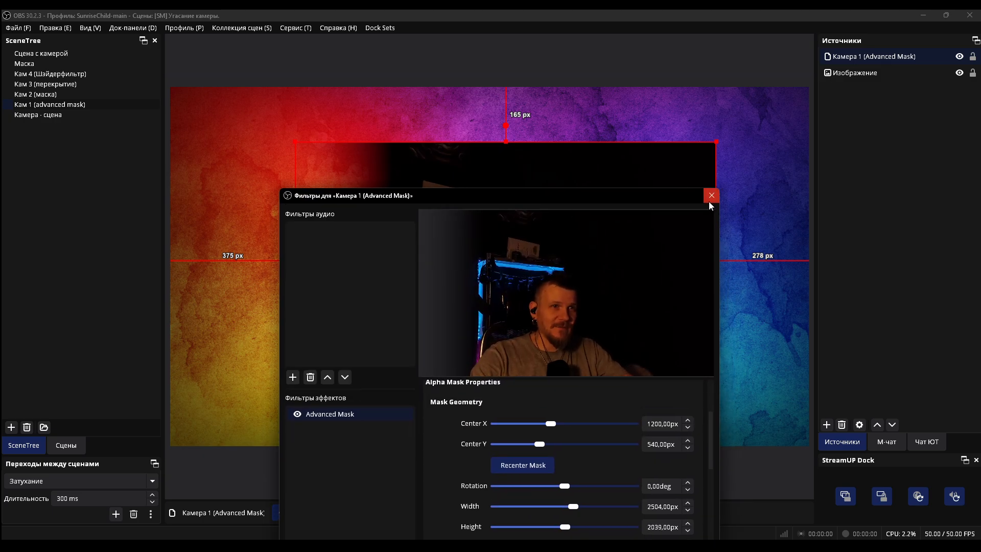
left_click(709, 201)
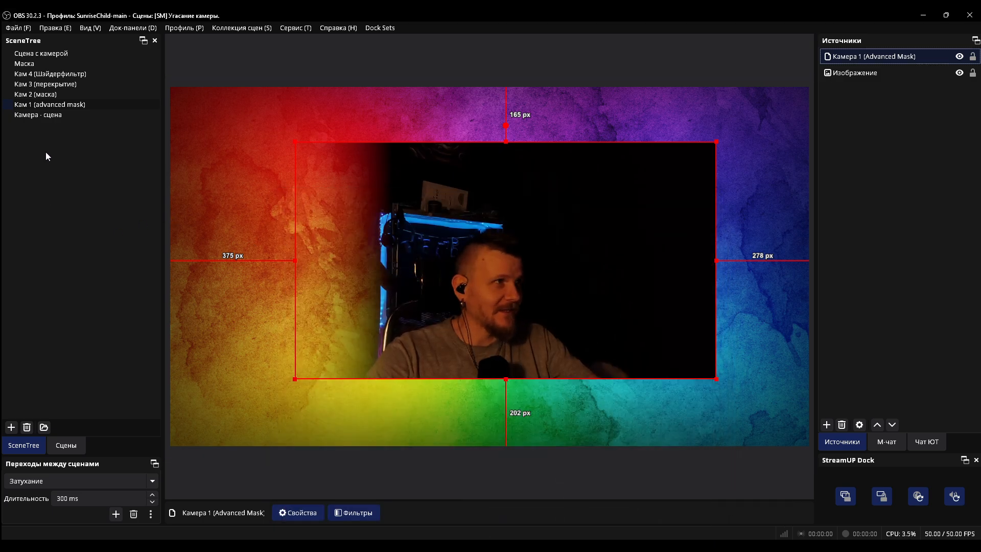
Switch to the Кам 2 (маска) scene and open the filters of the Камера 2 source
left_click(46, 95)
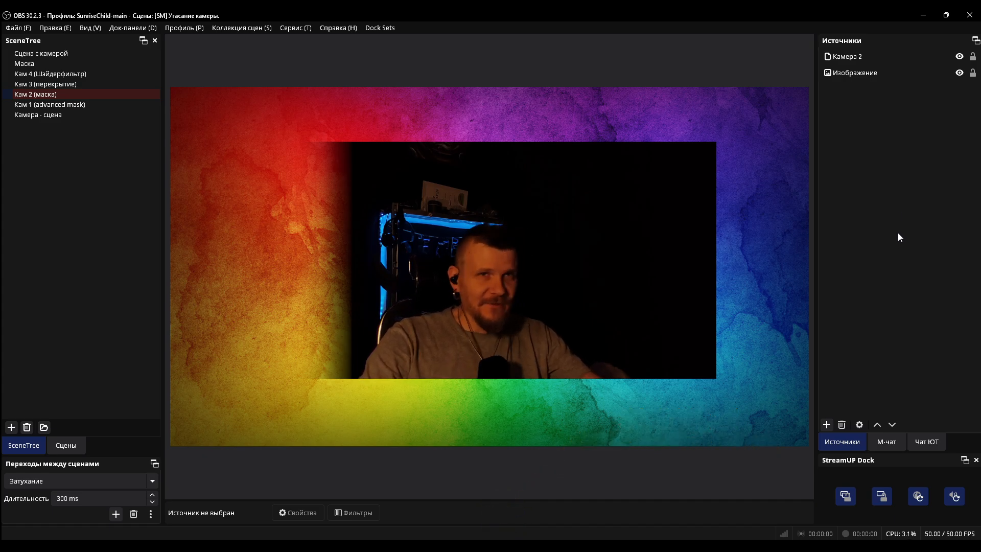
left_click(863, 58)
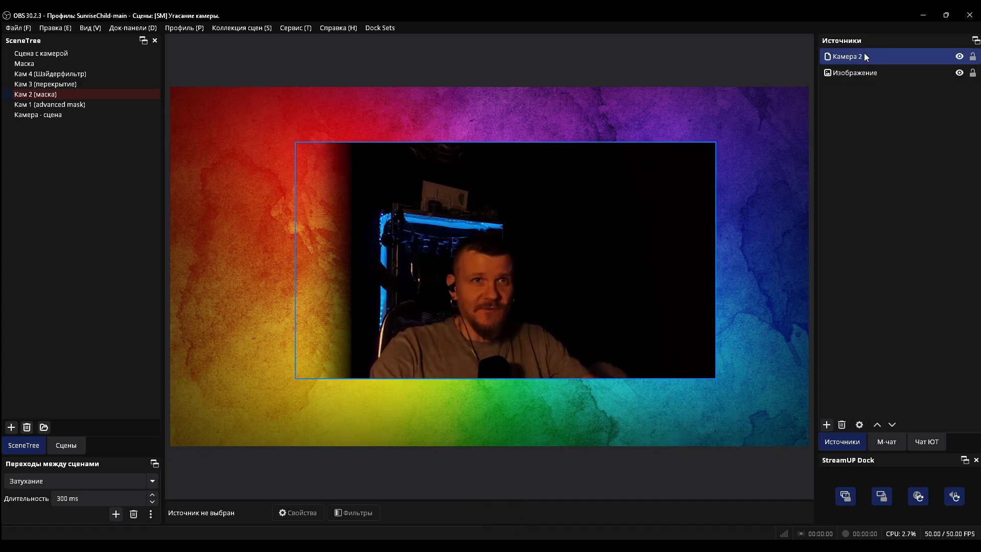
right_click(863, 53)
left_click(843, 403)
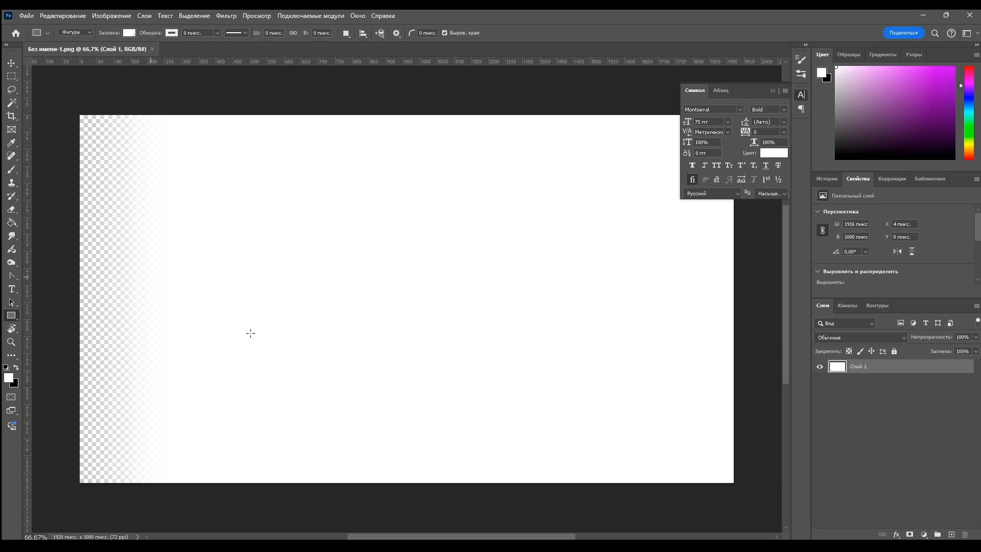
In Photoshop, try covering the transparent left edge of the mask image with a white rectangle of about 434 × 1133 px
left_click_drag(65, 116, 212, 501)
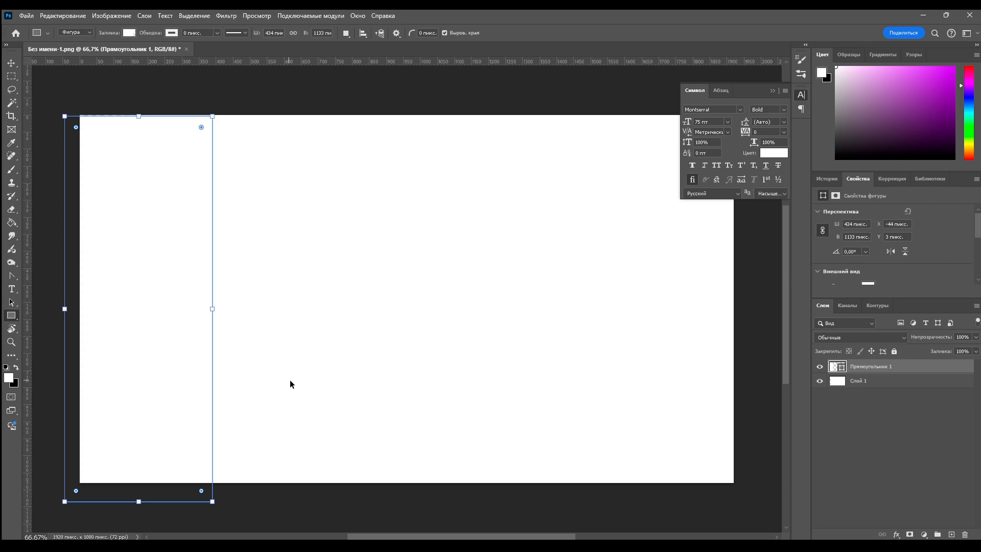
key("ctrl+z")
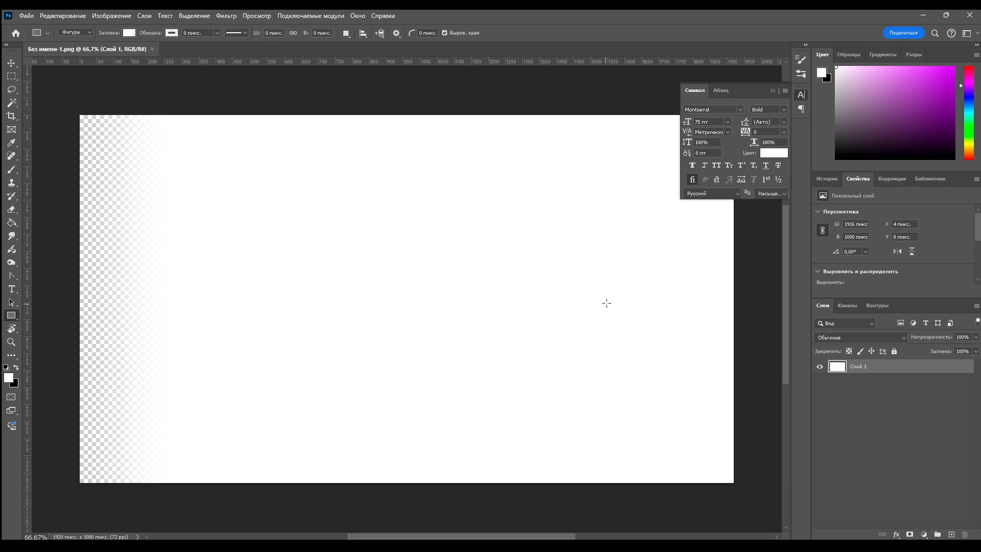
left_click(925, 19)
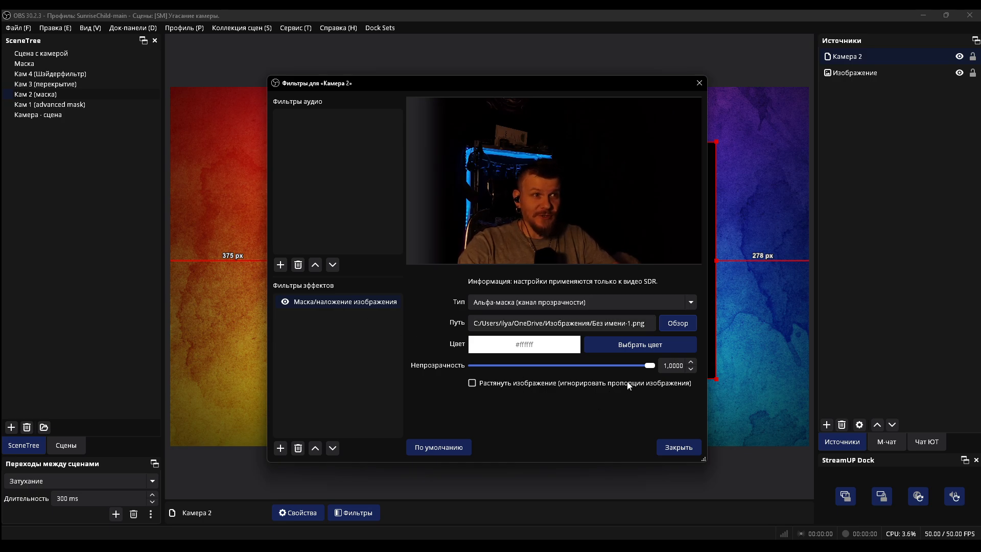
Close the Камера 2 filters in OBS and switch to the Кам 3 (перекрытие) scene
left_click(678, 447)
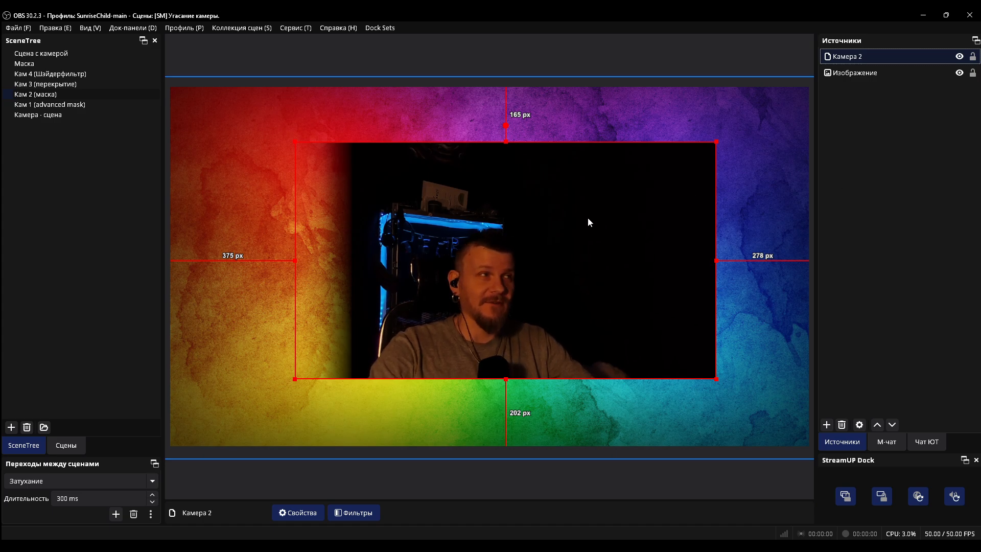
left_click(100, 93)
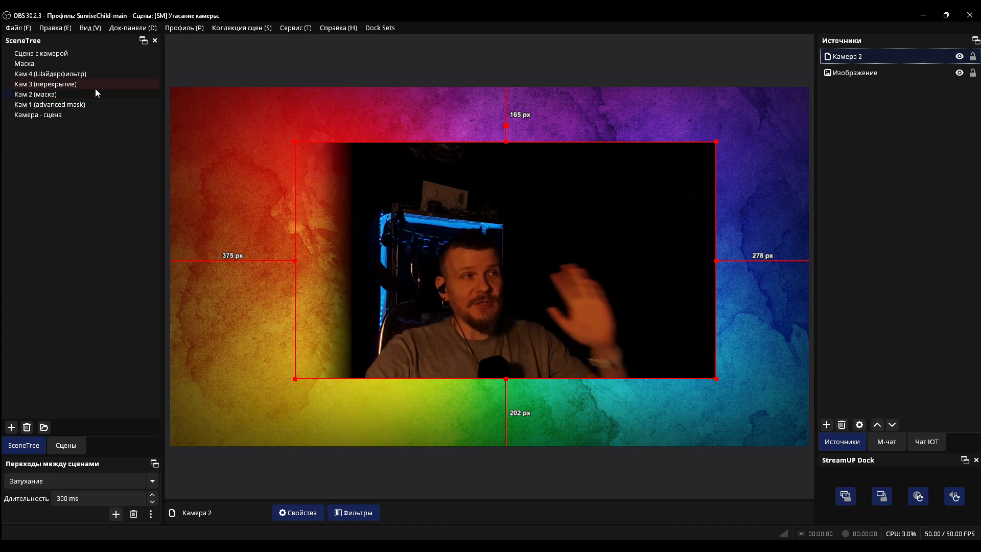
left_click(87, 86)
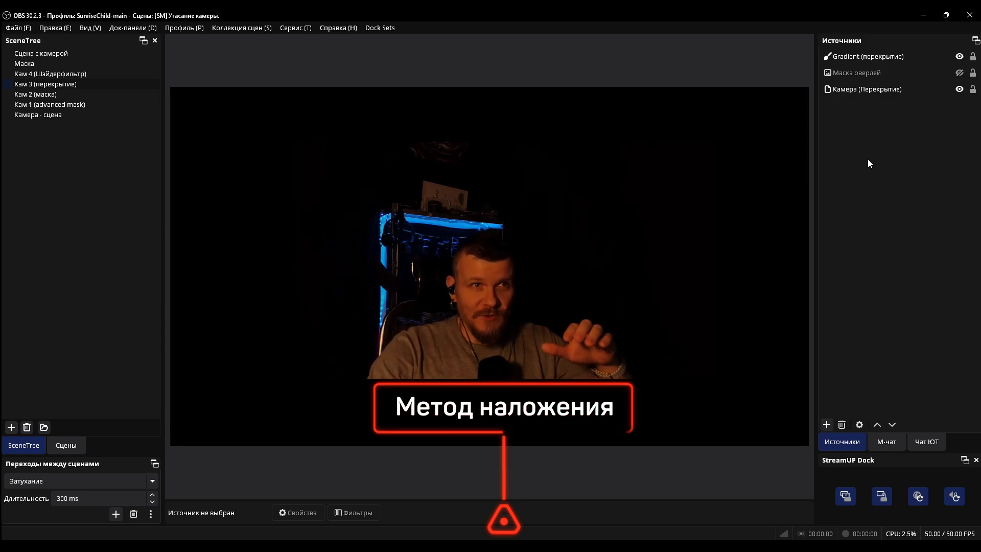
Show the Маска оверлей source and hide the Gradient (перекрытие) source
left_click(869, 73)
left_click(873, 56)
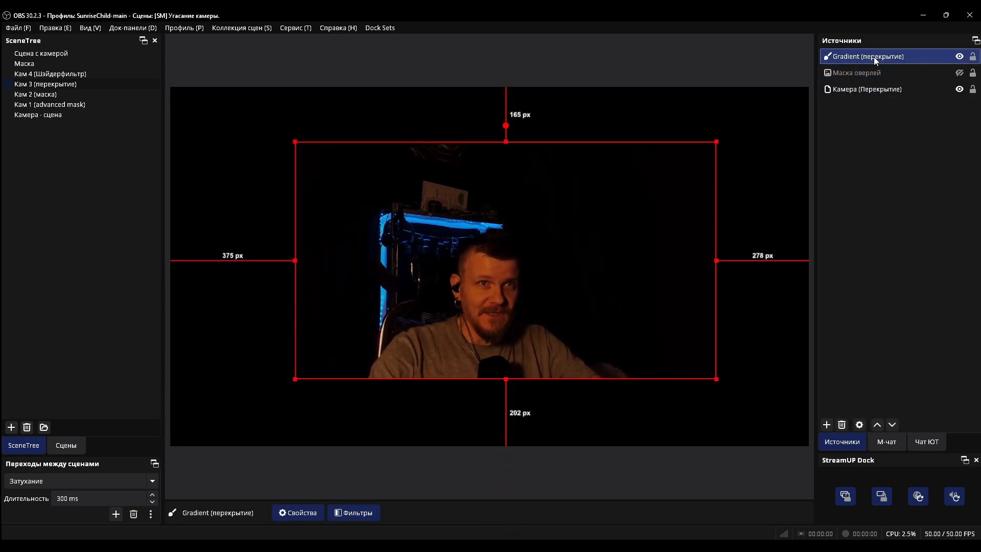
left_click(911, 70)
left_click(960, 73)
left_click(959, 58)
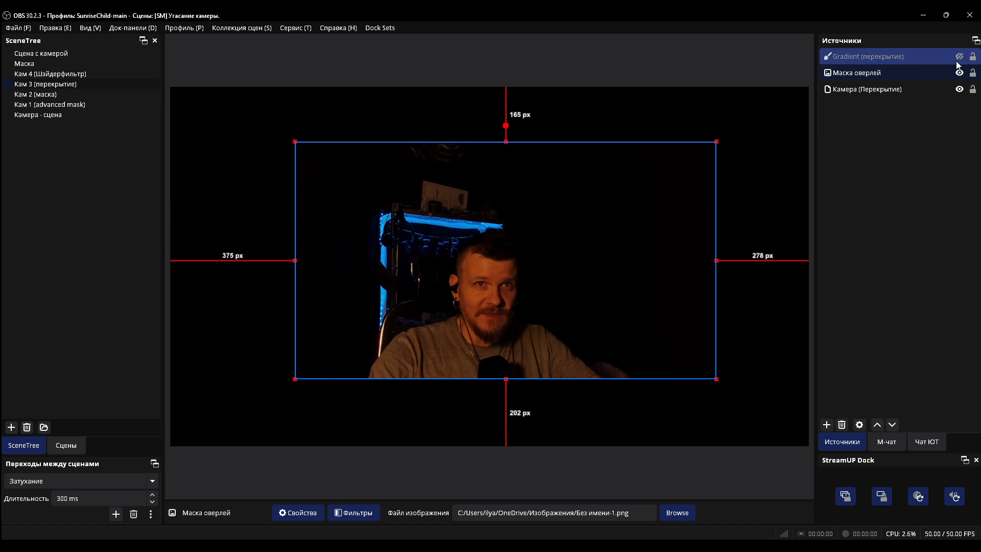
Set the blending mode (Метод наложения) of the Маска оверлей source to Обычный
right_click(934, 76)
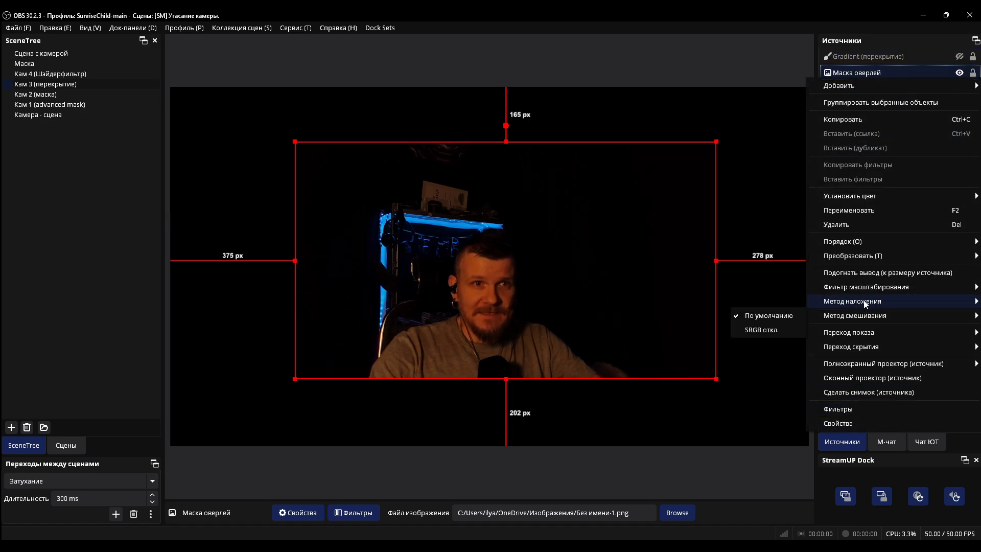
mouse_move(863, 300)
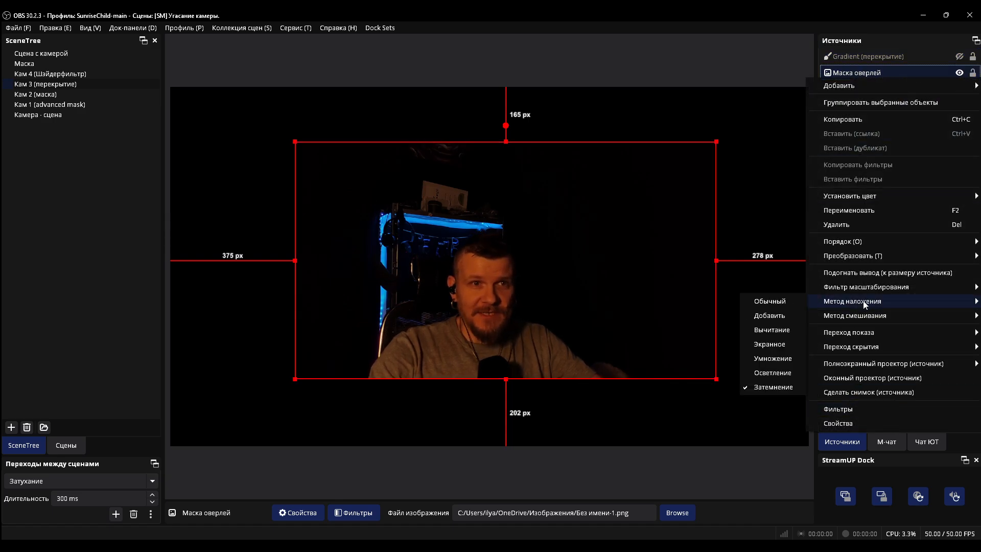
left_click(783, 302)
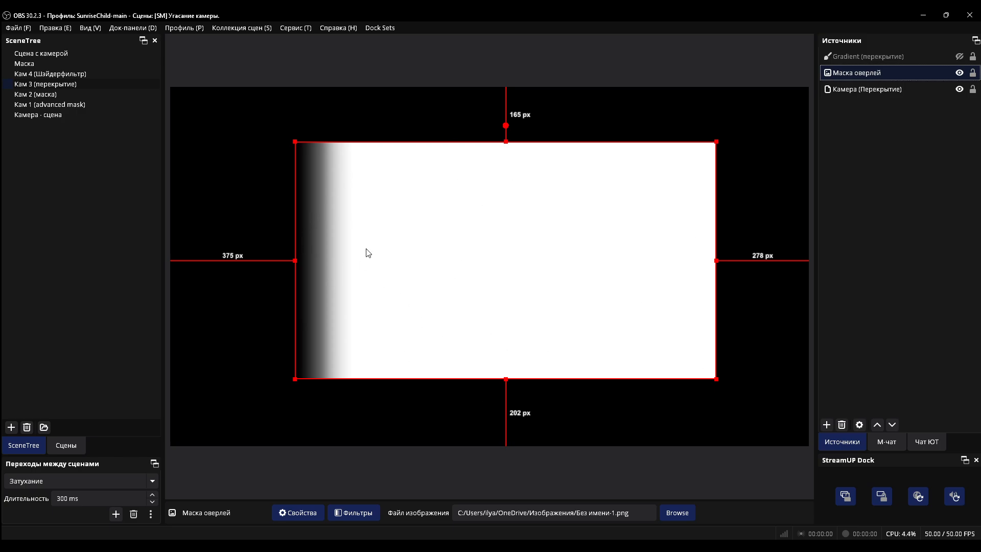
Set the blending mode (Метод наложения) of the Маска оверлей source to Затемнение
left_click(900, 72)
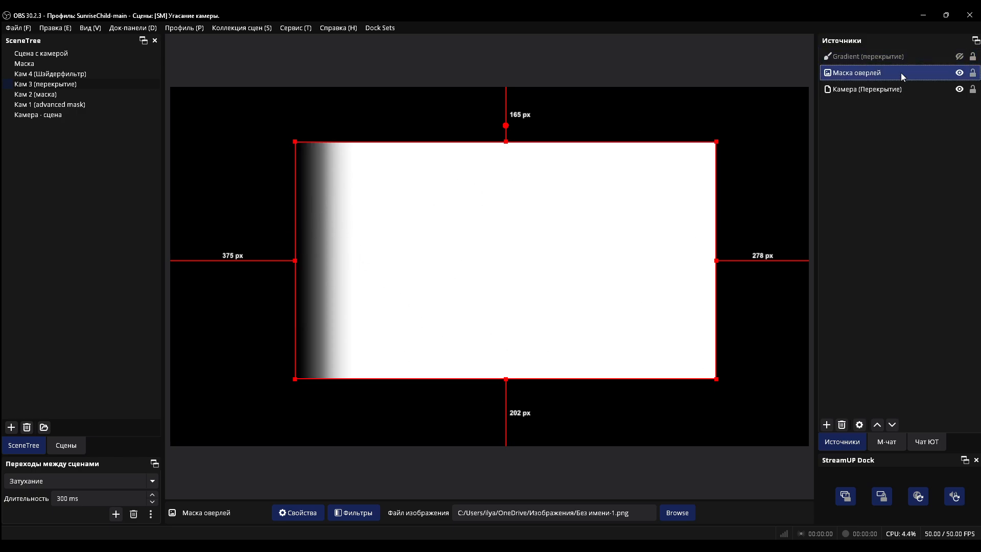
right_click(875, 73)
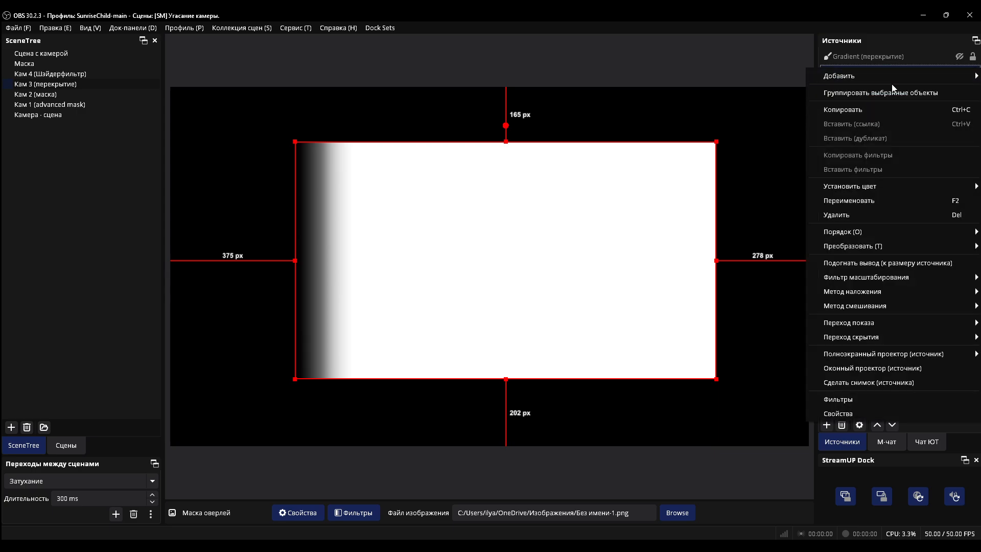
mouse_move(859, 293)
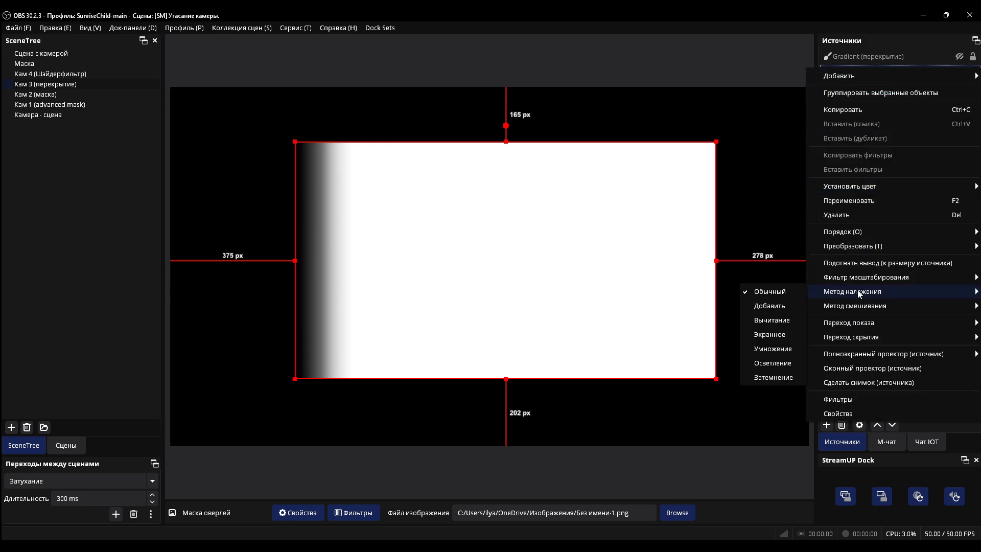
left_click(771, 377)
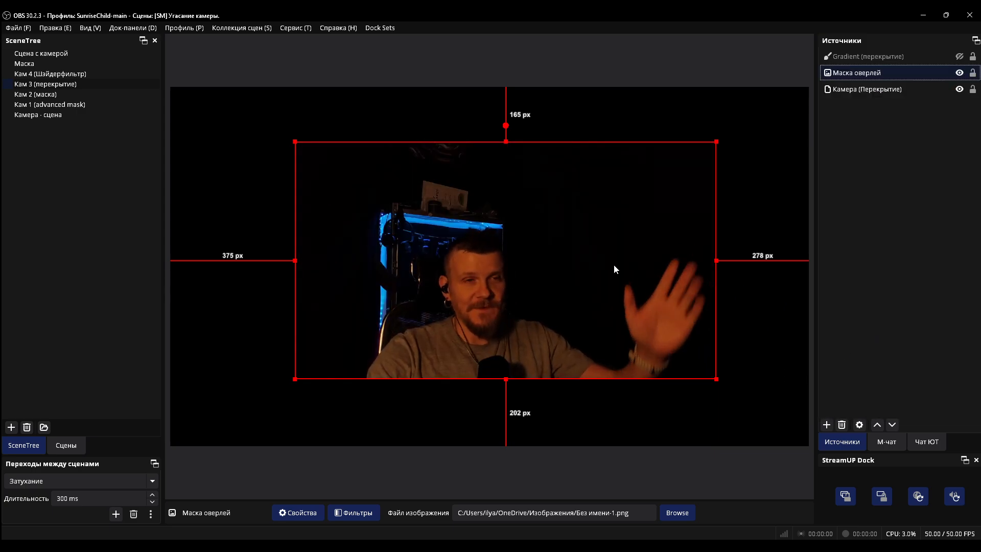
Switch to the Сцена с камерой scene and select its nested Кам 3 (перекрытие) source
left_click(40, 52)
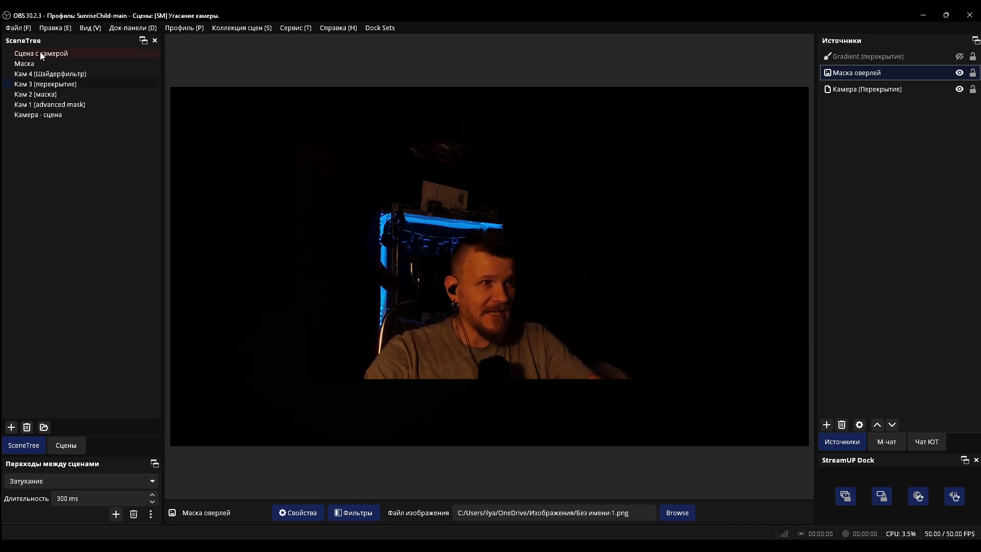
left_click(869, 56)
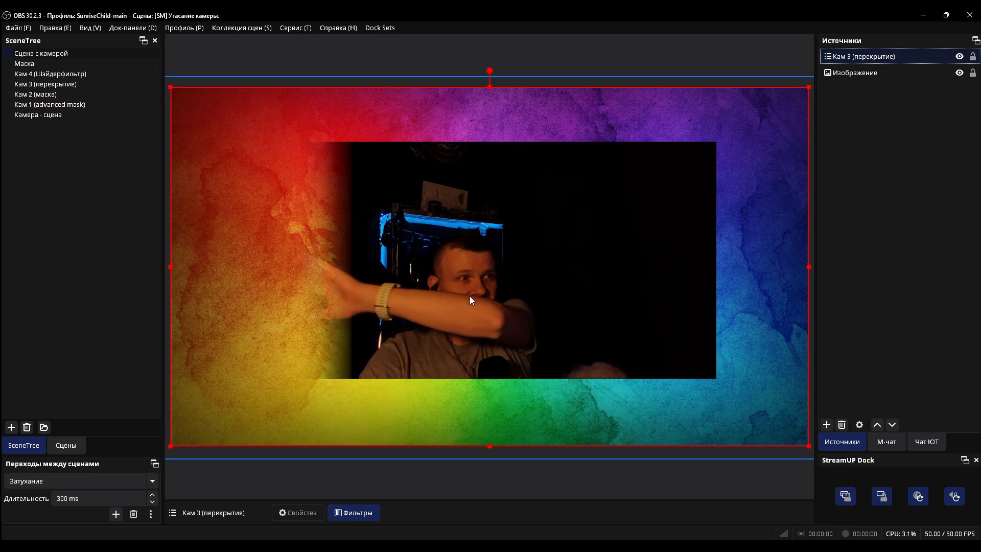
Switch to the Кам 3 (перекрытие) scene and hide its Маска оверлей source
left_click(64, 84)
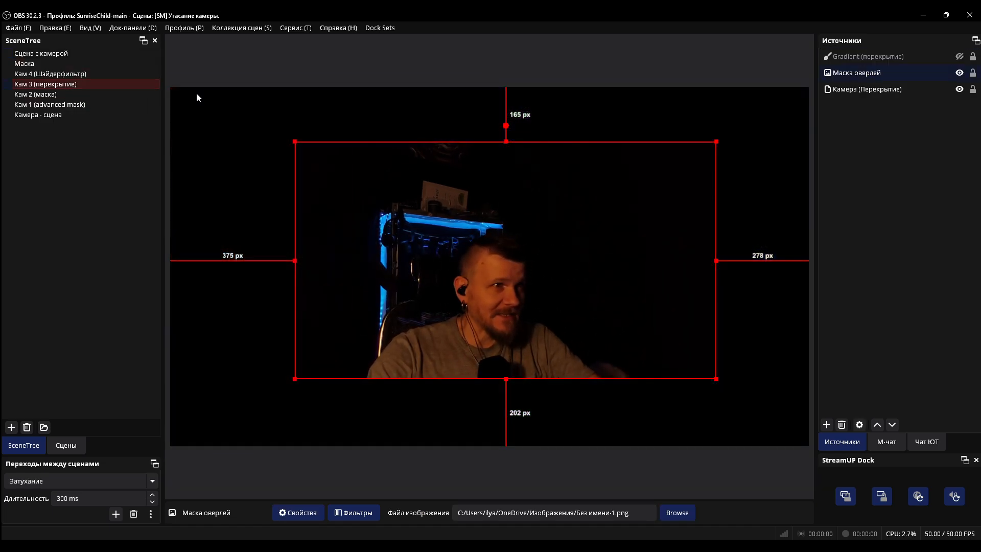
left_click(959, 73)
left_click(867, 56)
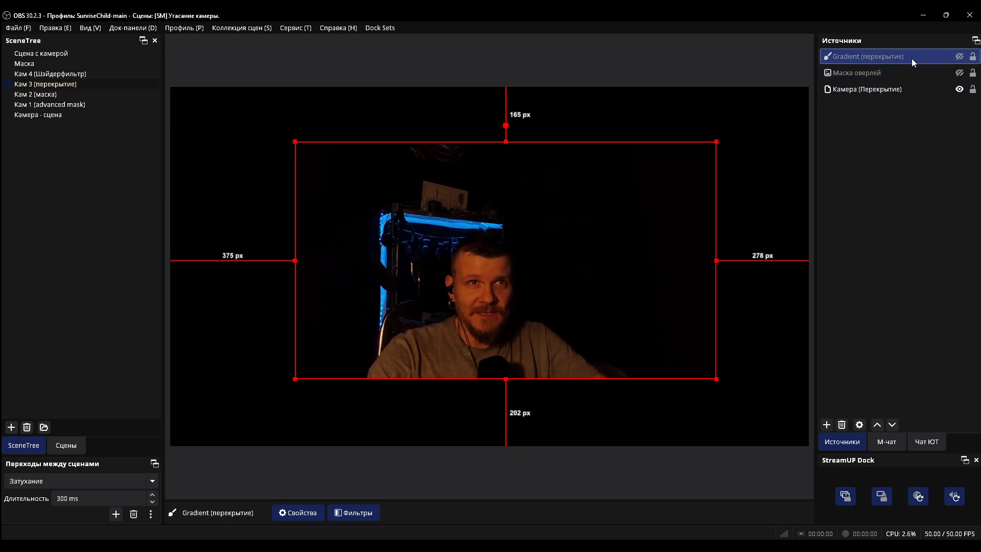
left_click(893, 68)
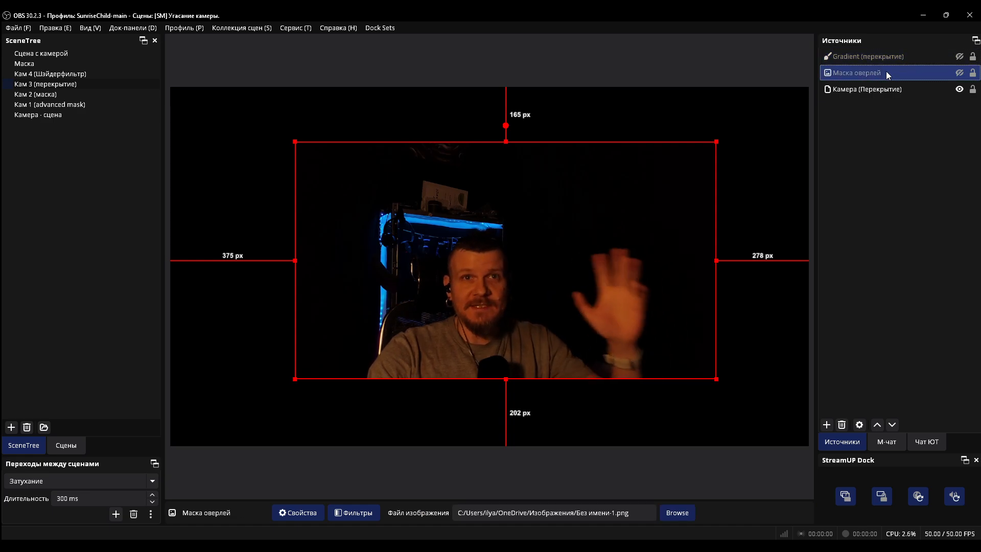
Add a new Gradient source with the default name to the Кам 3 (перекрытие) scene
right_click(853, 231)
mouse_move(884, 238)
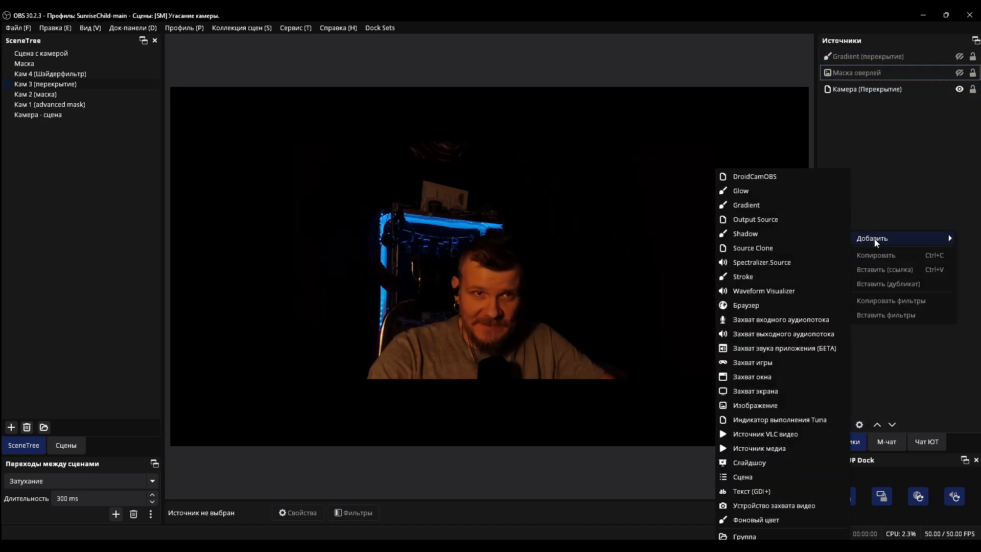
left_click(755, 203)
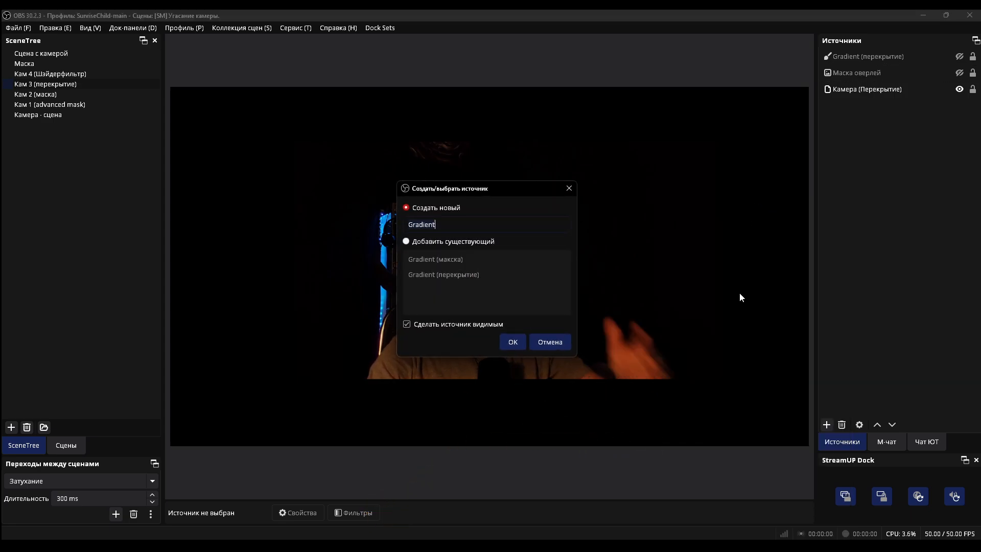
left_click(519, 338)
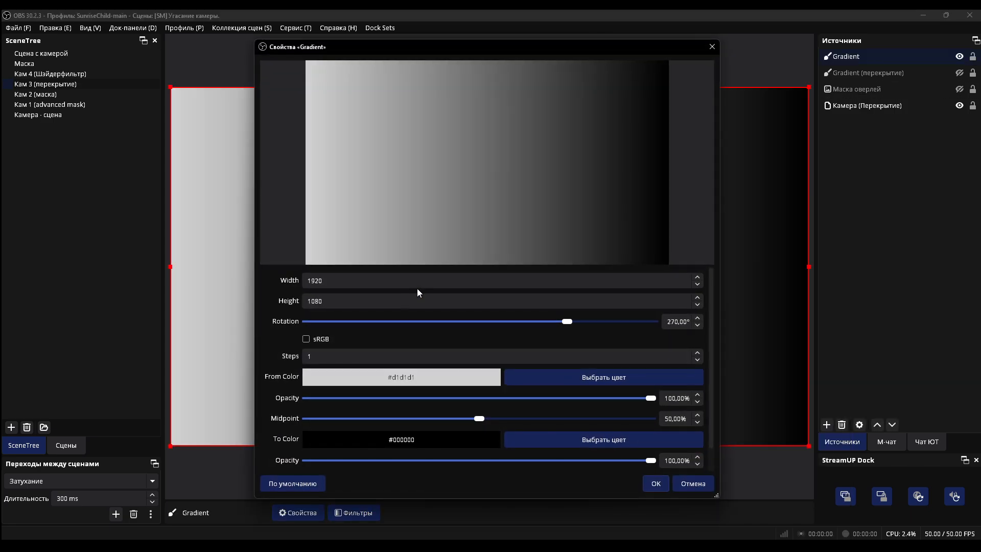
Set the gradient to 6 steps and make From Color and the first To Color white (#ffffff)
type("6")
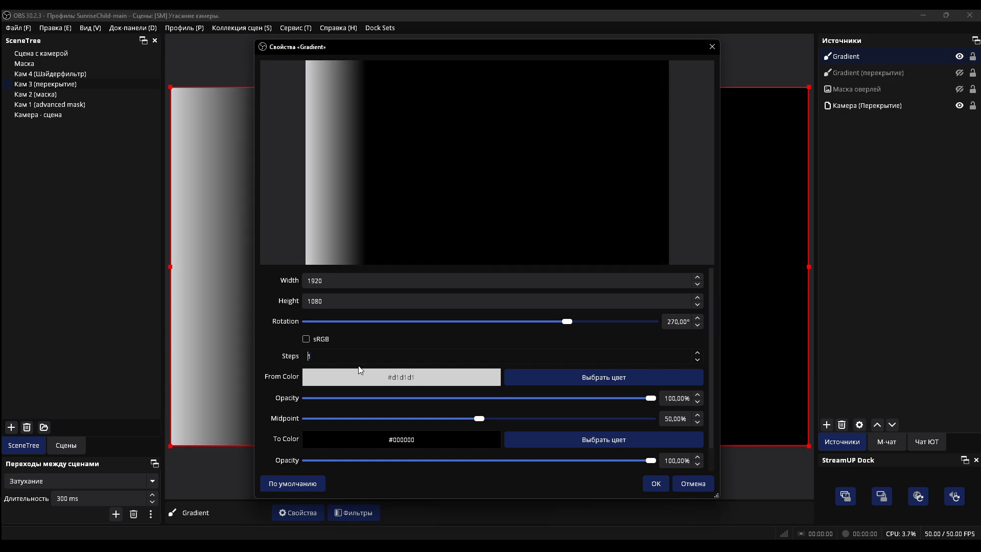
left_click(534, 437)
left_click(435, 334)
left_click(556, 375)
left_click(531, 380)
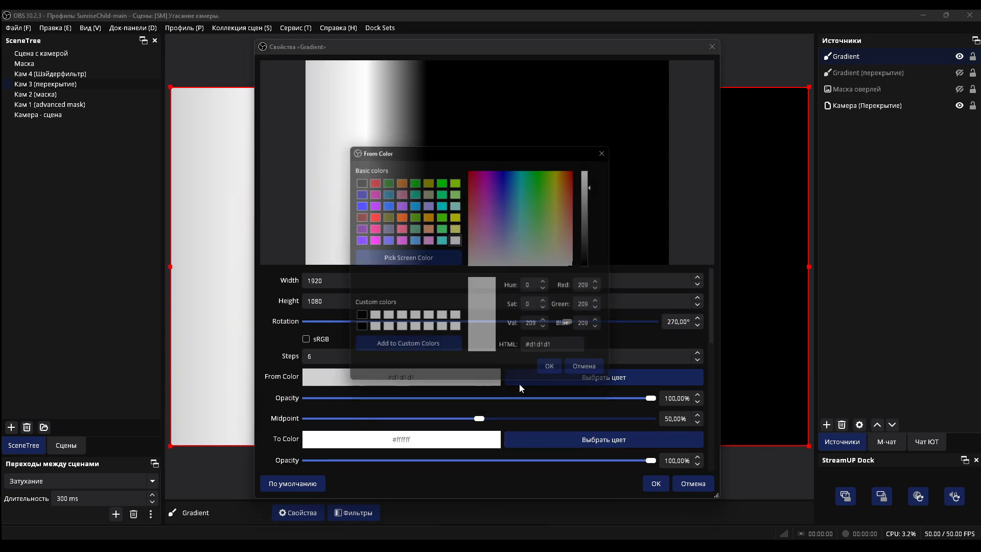
left_click(436, 334)
left_click(549, 375)
Set the last two To Color stops of the gradient to white (#ffffff)
scroll(470, 363, "down", 10)
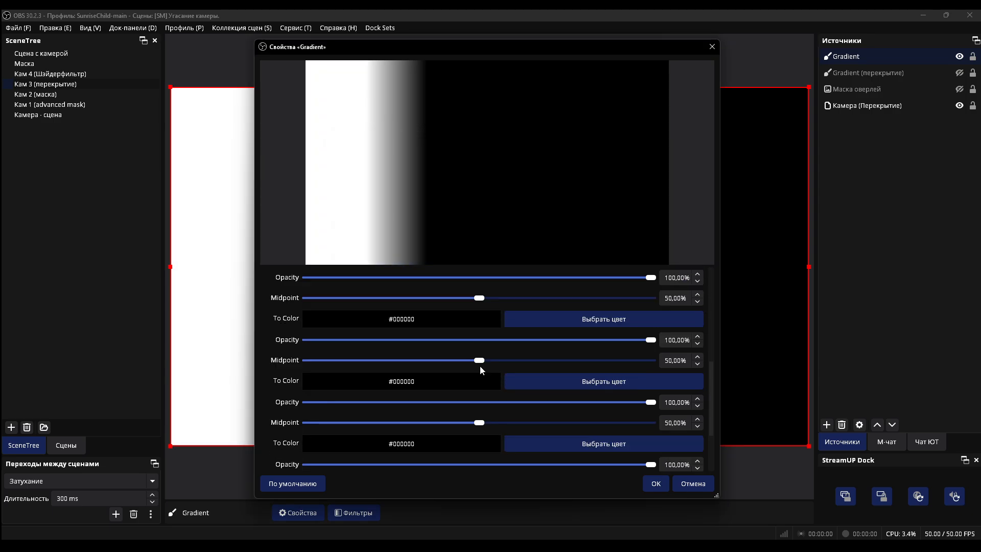
left_click(524, 417)
left_click(442, 319)
left_click(556, 374)
left_click(538, 355)
left_click(456, 319)
left_click(556, 374)
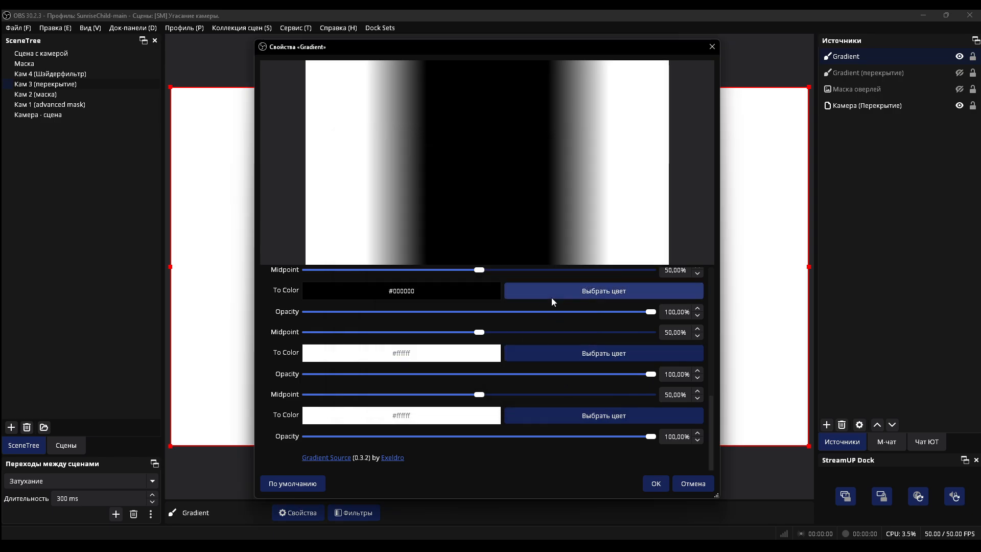
Set the three remaining black To Color stops in the middle of the gradient to white (#ffffff)
left_click(553, 293)
left_click(456, 319)
left_click(557, 374)
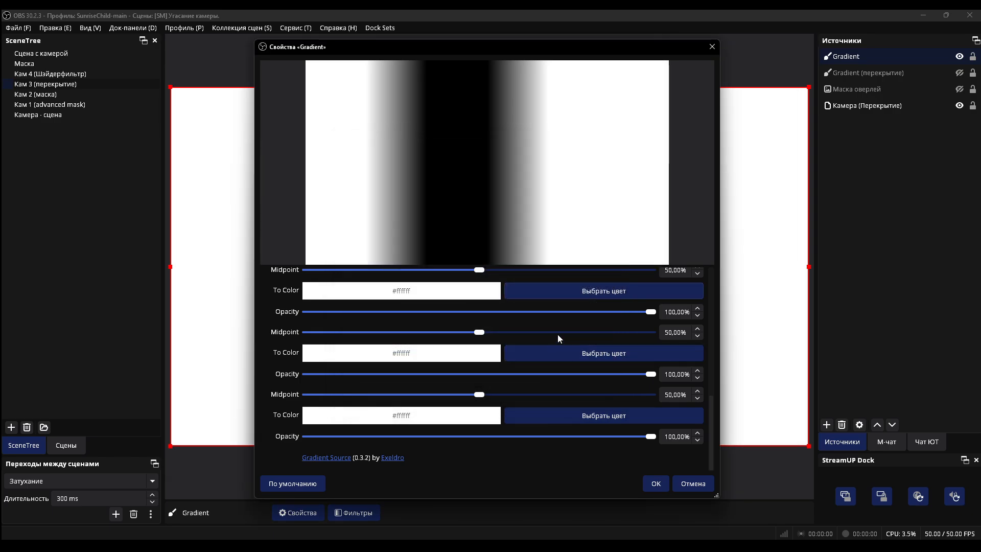
scroll(551, 338, "up", 1)
left_click(534, 321)
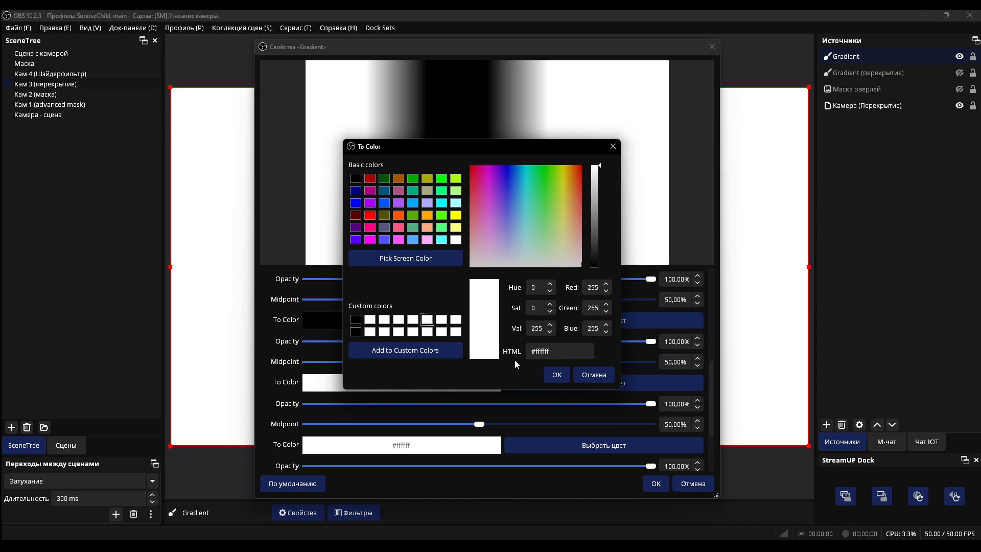
left_click(556, 375)
scroll(516, 353, "up", 2)
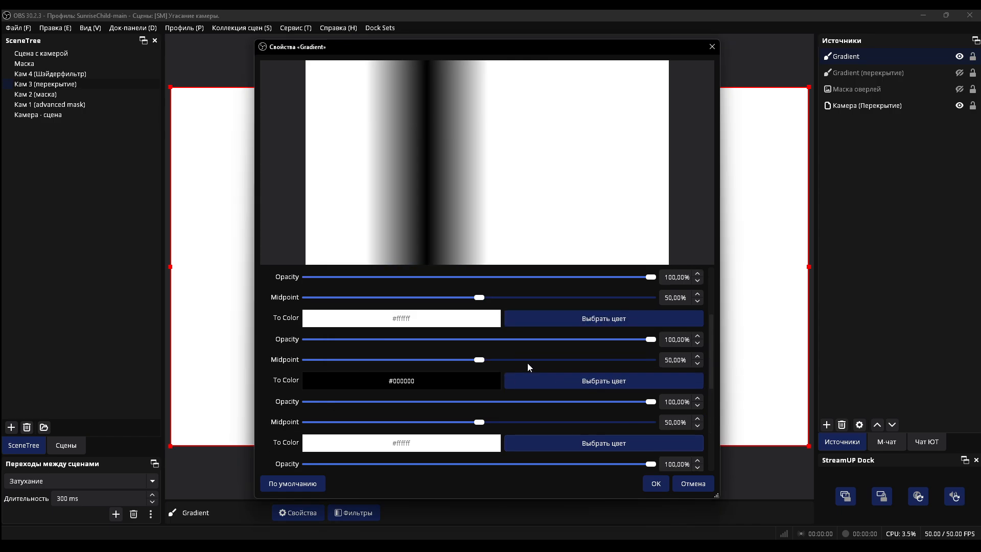
left_click(534, 380)
left_click(456, 319)
left_click(556, 375)
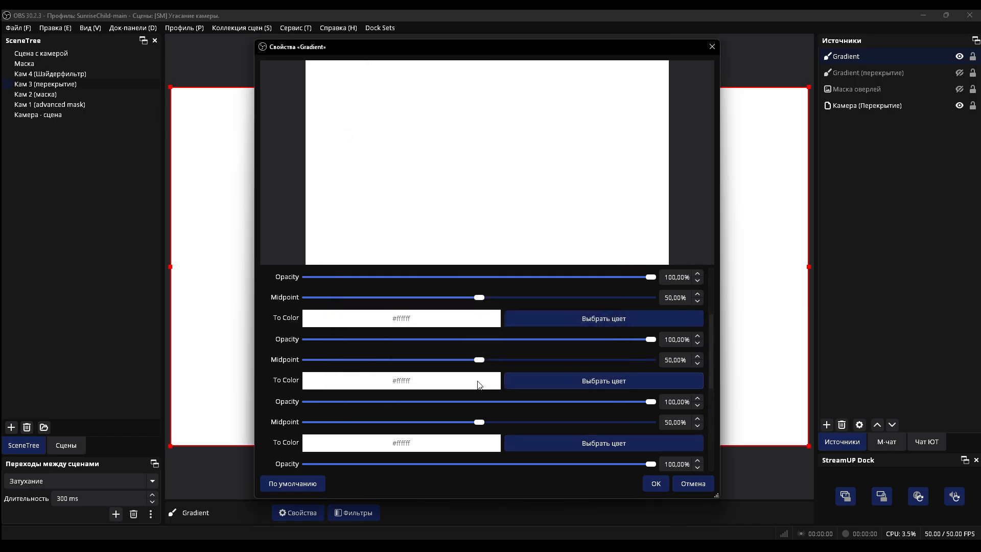
scroll(477, 385, "down", 1)
left_click(522, 417)
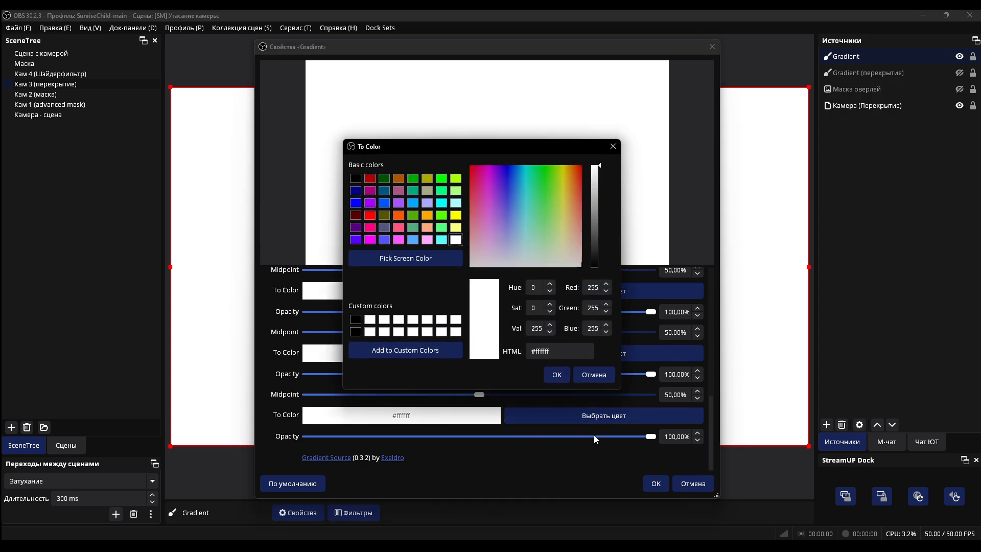
left_click(591, 378)
Set the From Color opacity to 0% and accept the Gradient source's properties
left_click_drag(634, 440, 703, 439)
scroll(470, 360, "up", 11)
scroll(536, 366, "down", 1)
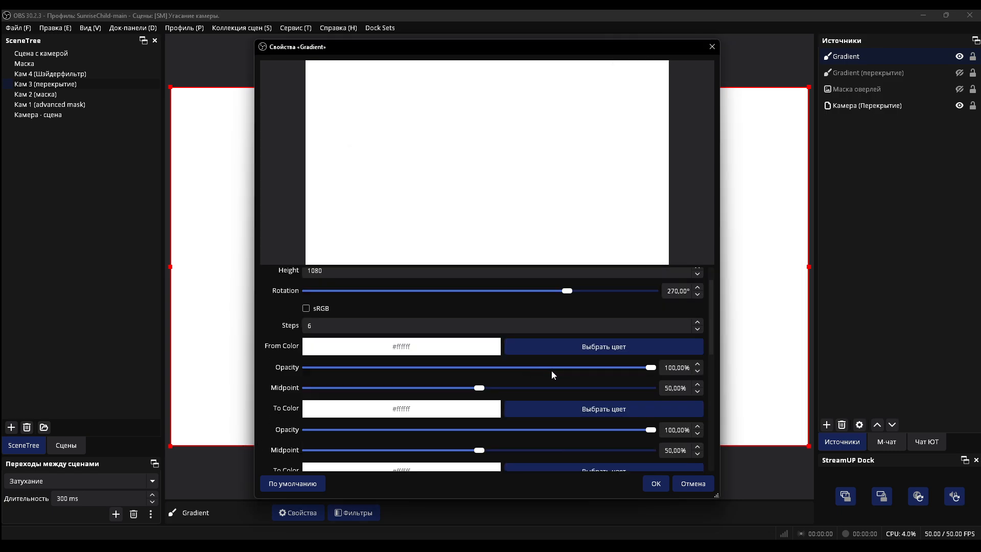
left_click_drag(651, 367, 305, 368)
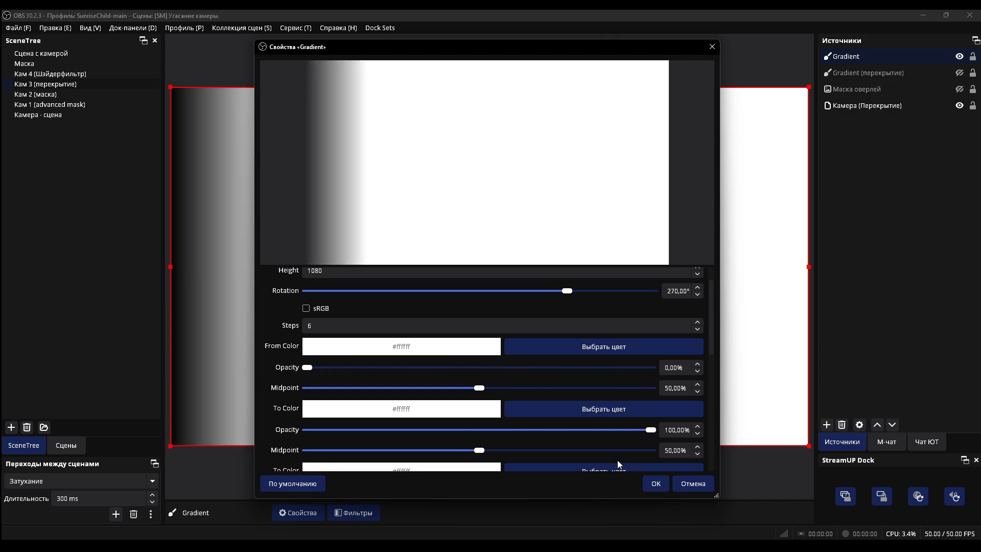
left_click(655, 484)
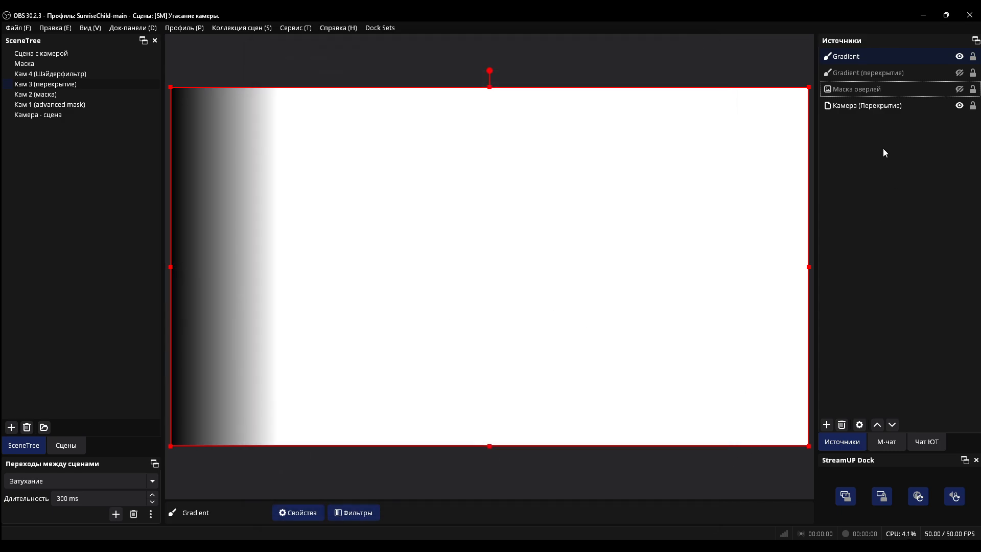
Resize and move the Gradient source so that it exactly covers the camera frame
left_click(878, 55)
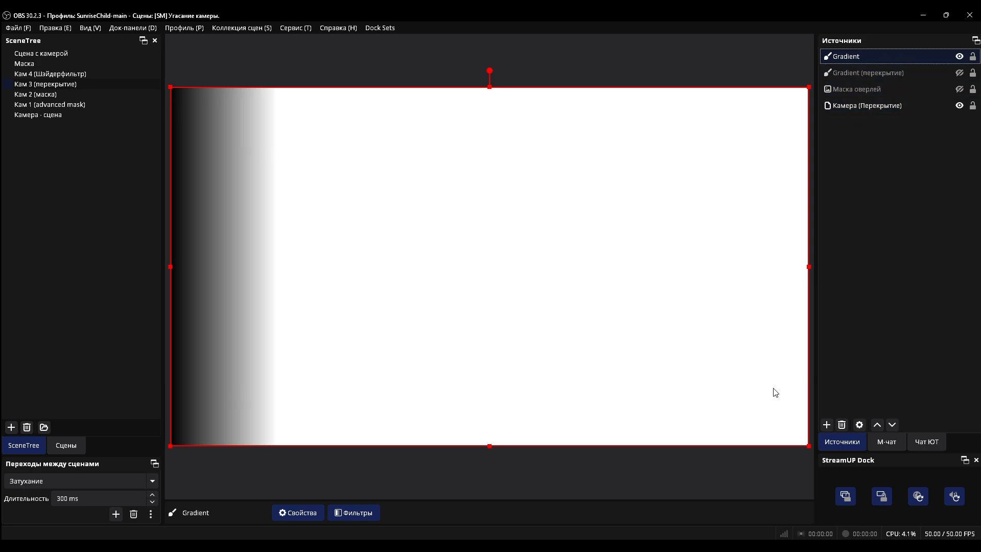
left_click_drag(810, 447, 490, 263)
left_click_drag(429, 234, 655, 346)
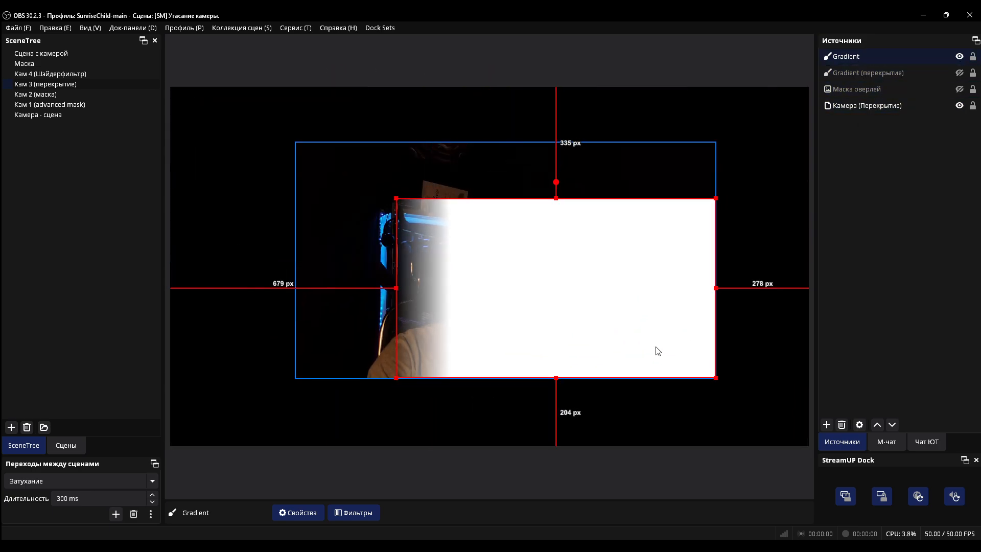
left_click(655, 346)
key("Down")
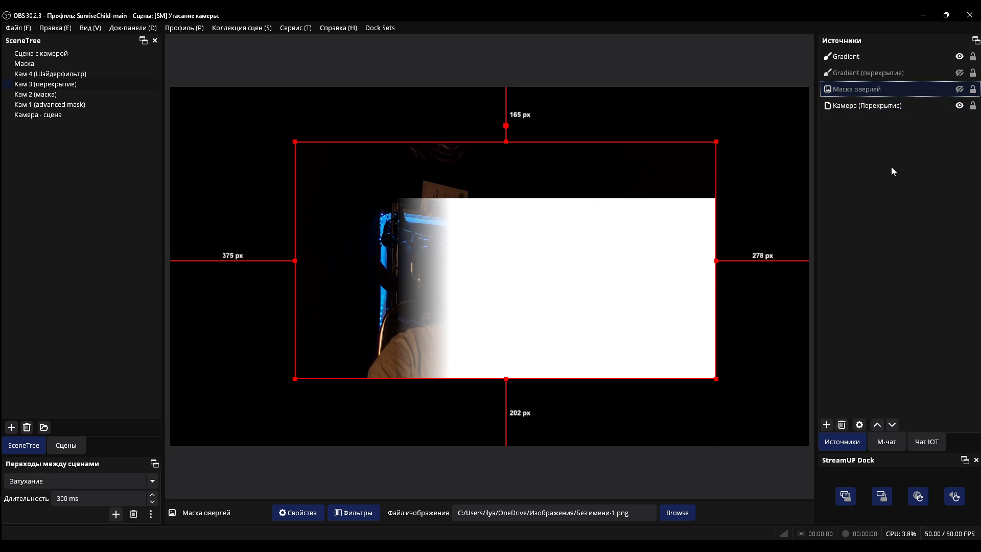
left_click(863, 57)
left_click(862, 88)
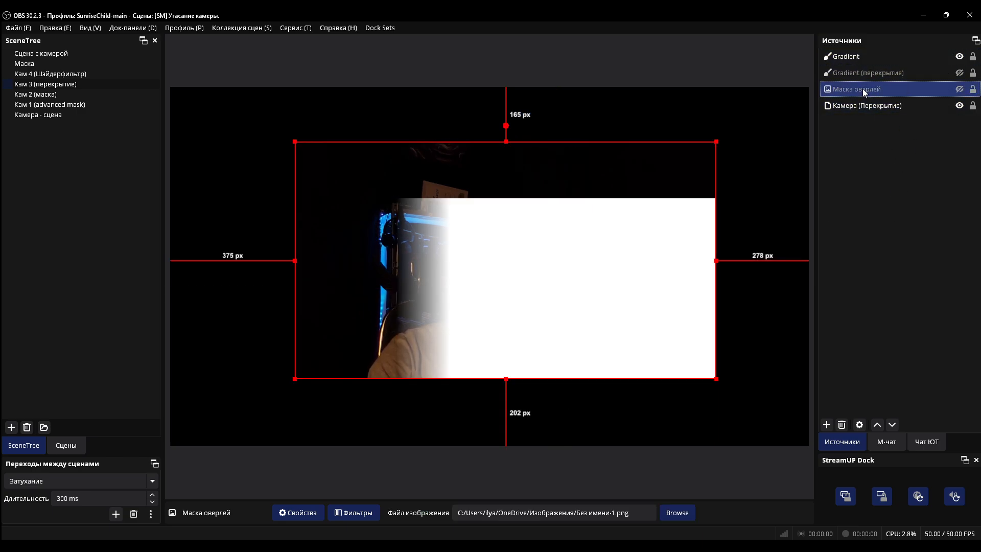
left_click(863, 109)
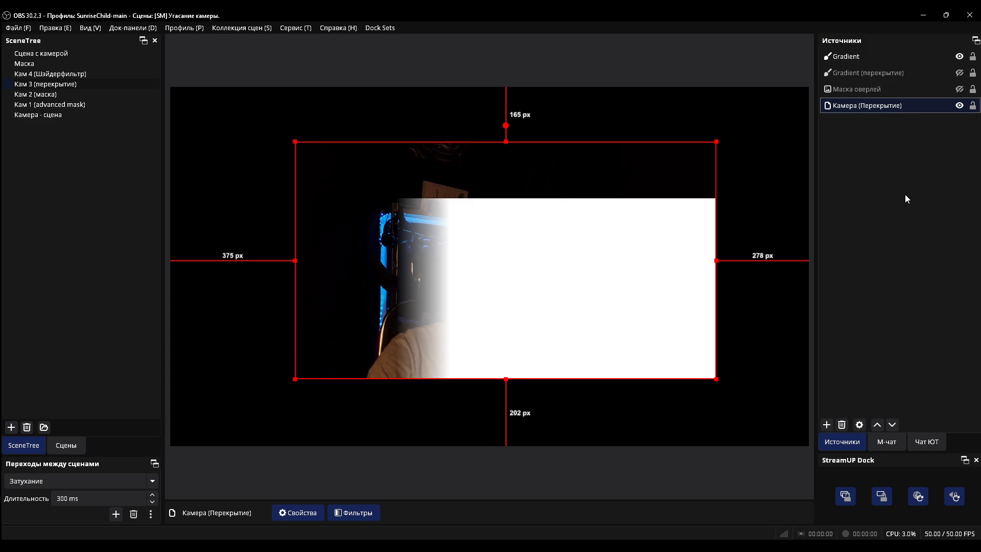
left_click(887, 59)
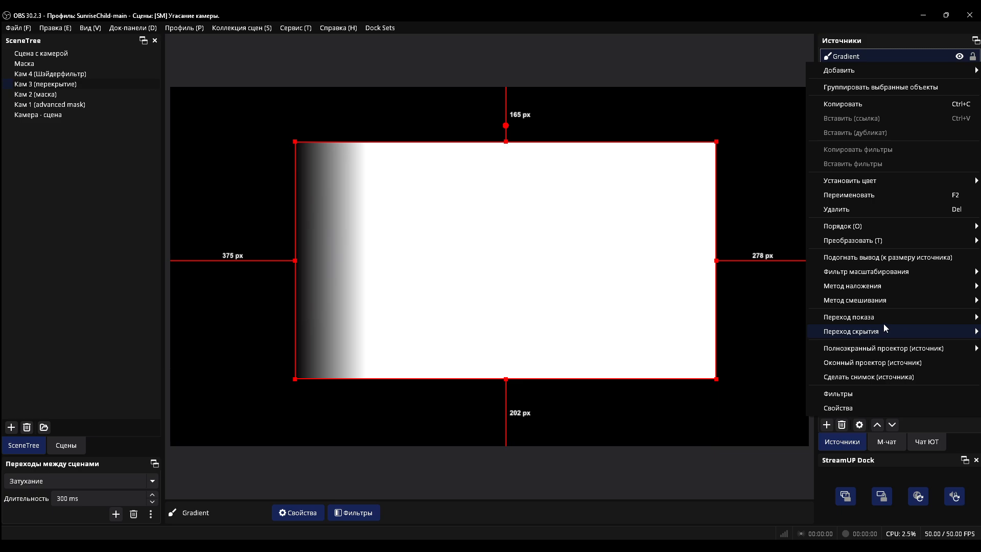
Set the Gradient source's blending mode (Метод наложения) to Затемнение and check the composite in the Сцена с камерой scene
mouse_move(881, 288)
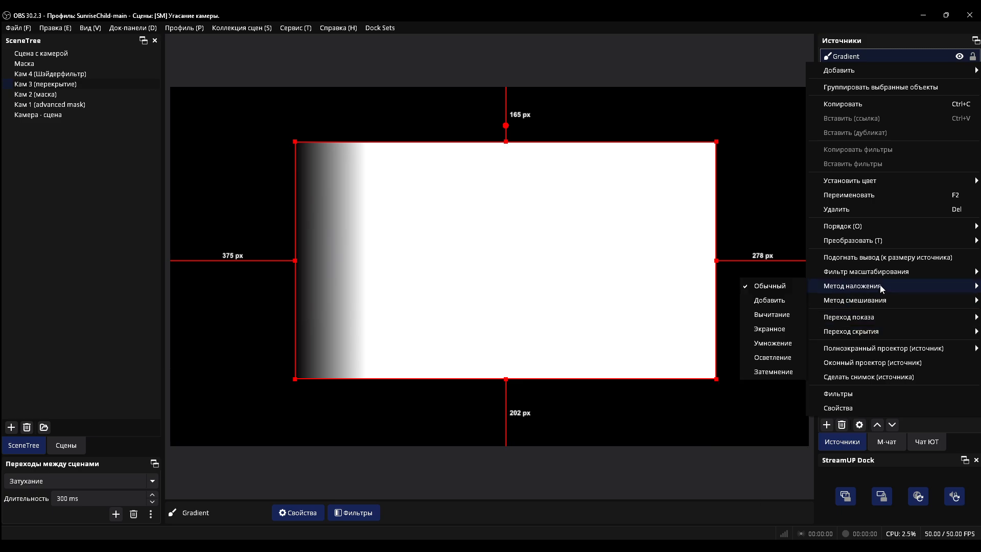
left_click(765, 370)
left_click(843, 333)
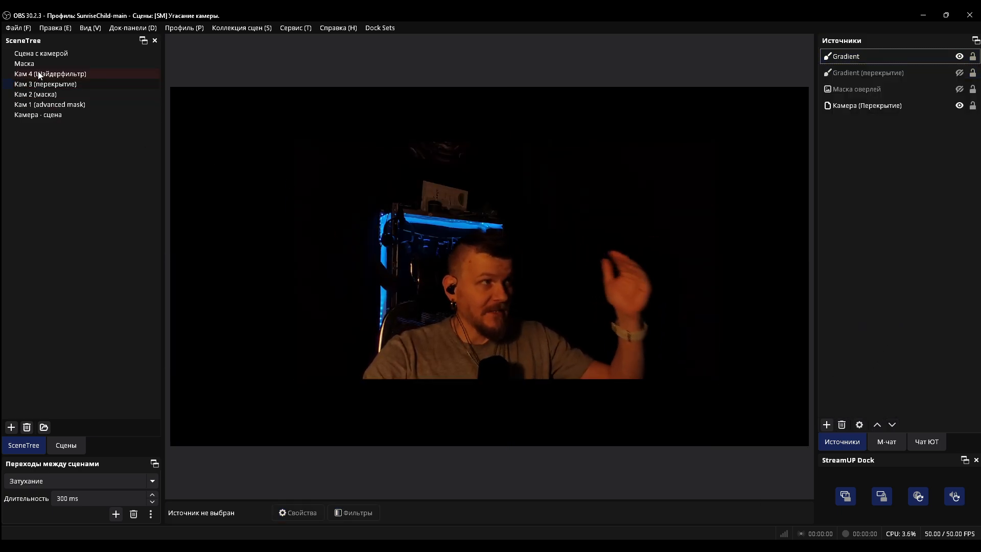
left_click(39, 55)
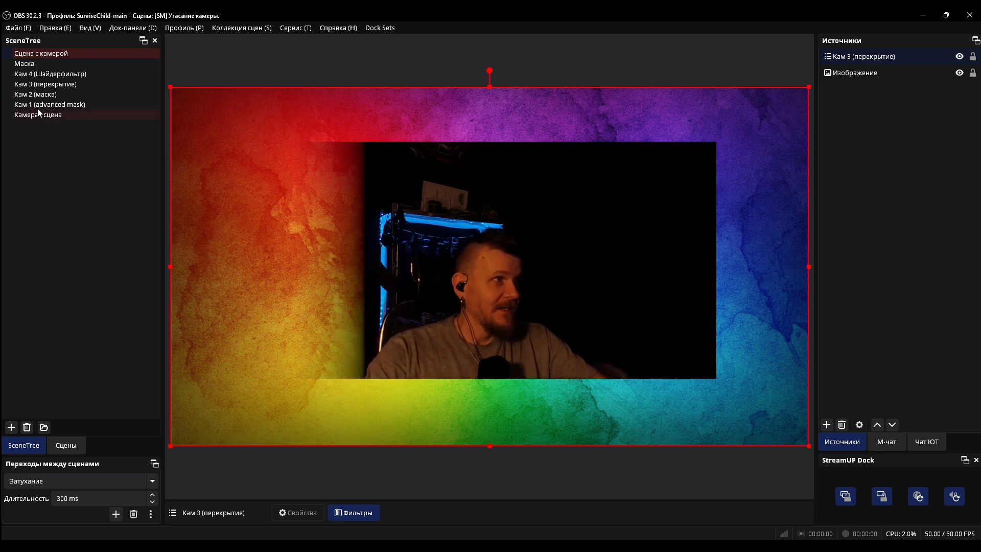
Look at the Кам 4 (Шэйдерфильтр) scene and the Gradient (макска) source in the Маска scene
left_click(50, 74)
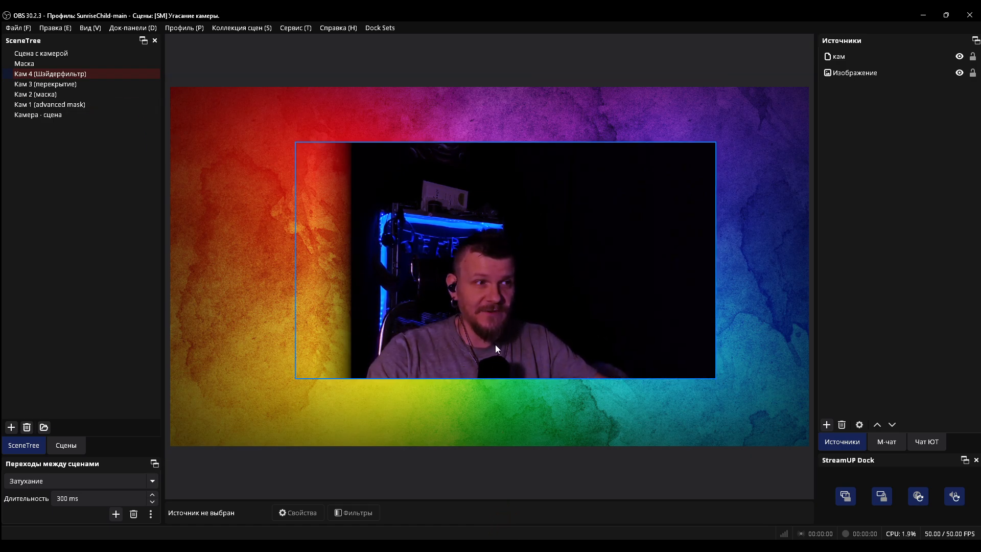
left_click(52, 63)
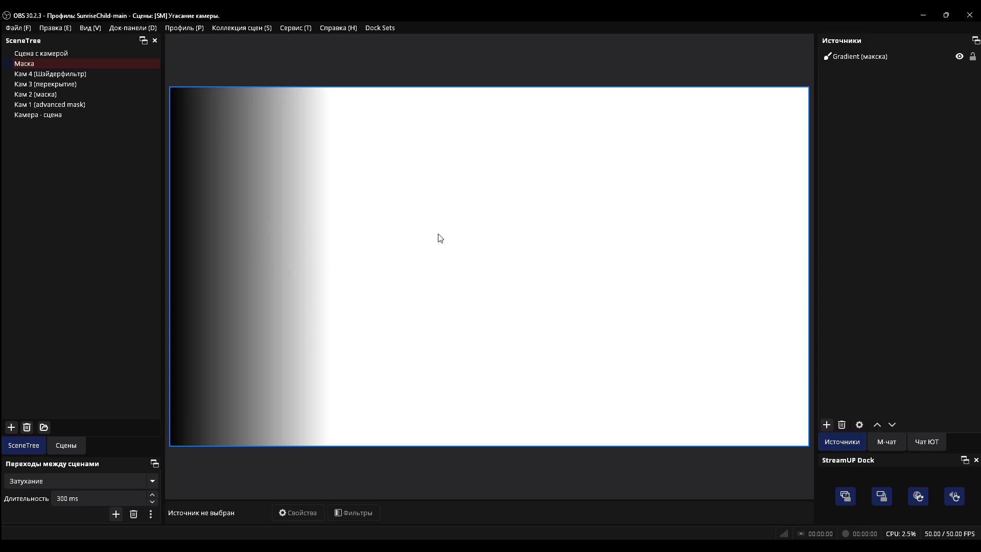
left_click(841, 55)
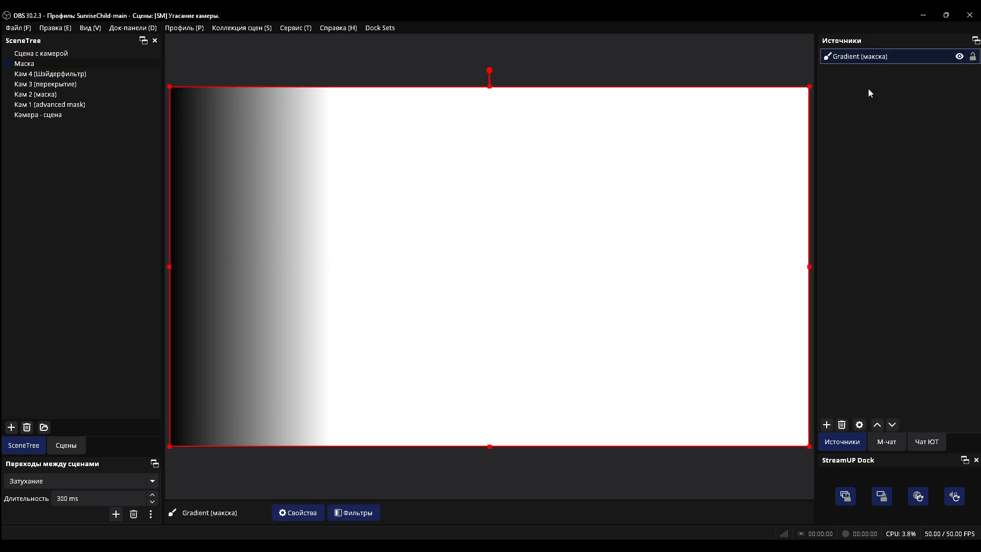
Return to the Кам 4 (Шэйдерфильтр) scene and examine the User-defined shader filter settings of the кам source
left_click(93, 73)
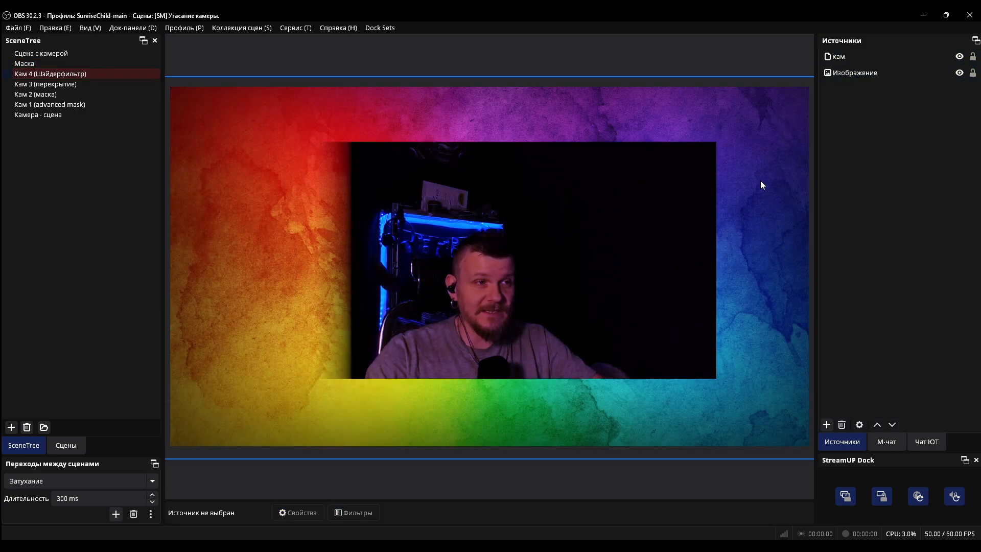
right_click(858, 56)
left_click(850, 403)
left_click(324, 302)
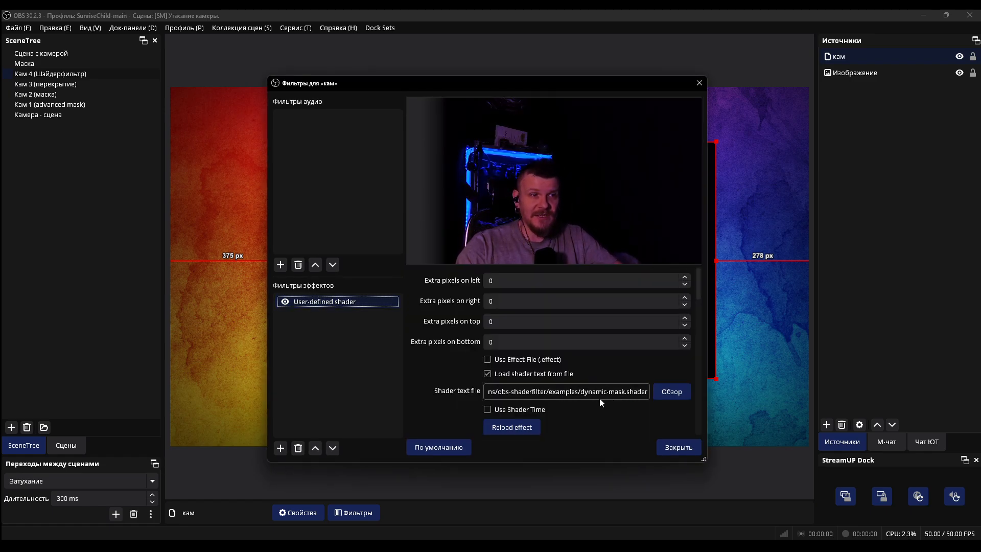
left_click(427, 369)
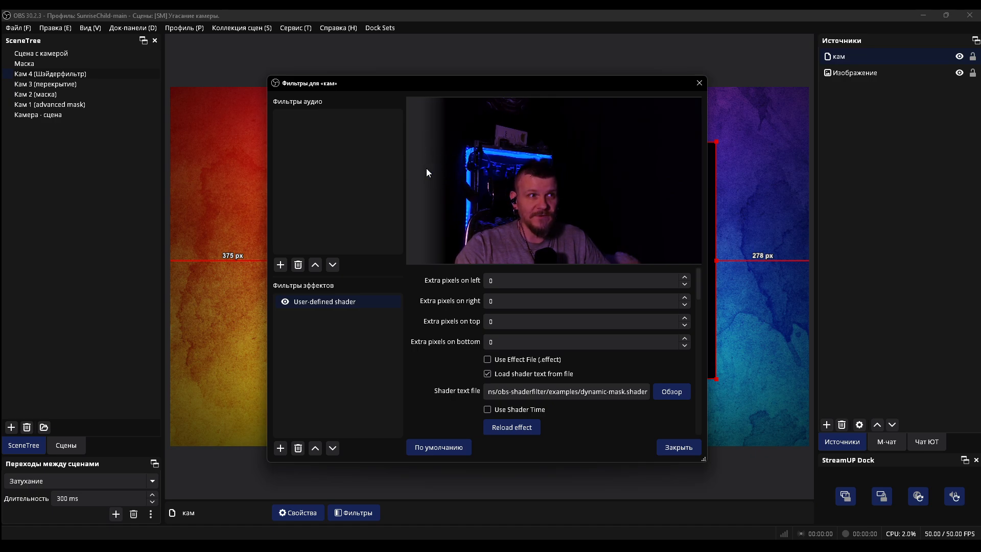
Switch to the Маска scene and close the filters window of the кам source
left_click(55, 65)
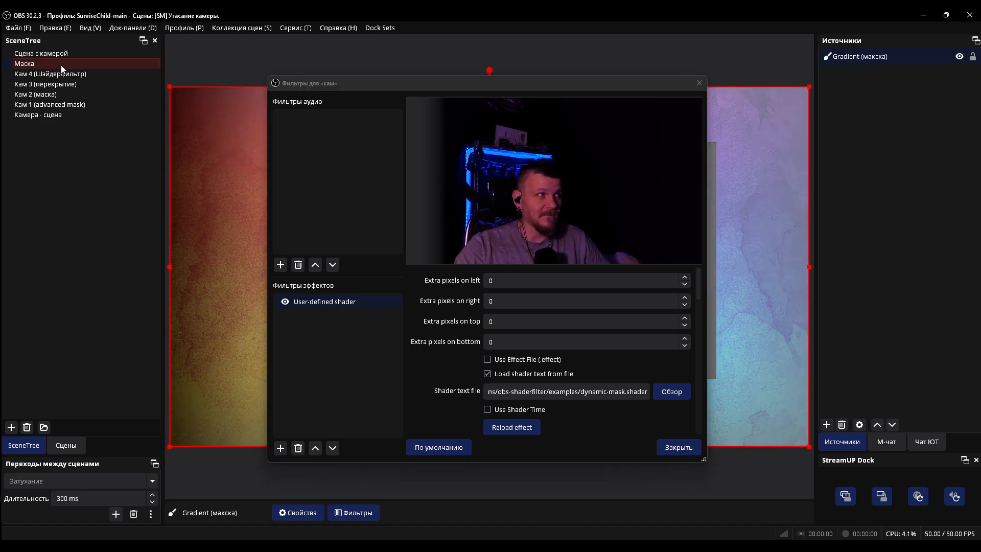
left_click(699, 84)
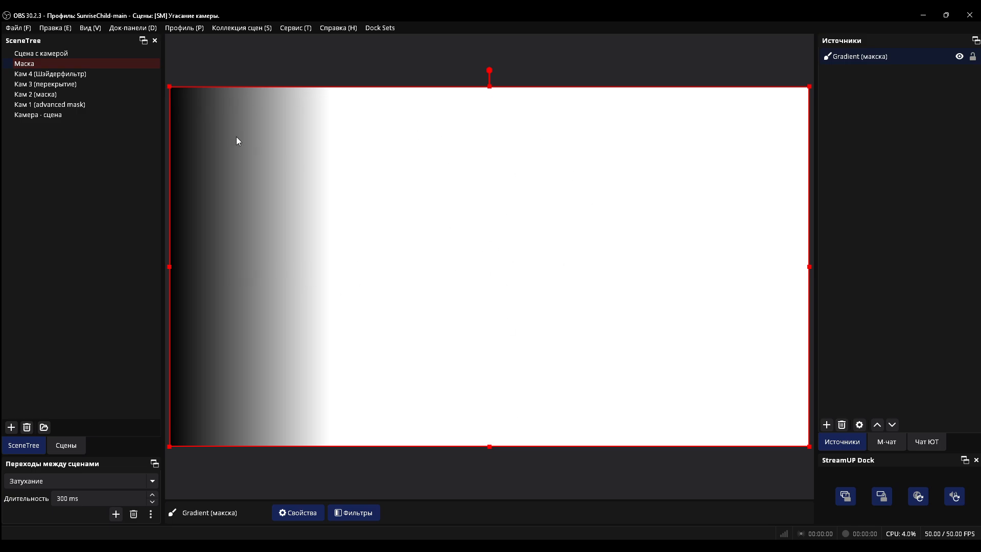
Switch to the Кам 4 (Шэйдерфильтр) scene and open the filters of its кам source
left_click(61, 74)
left_click(844, 72)
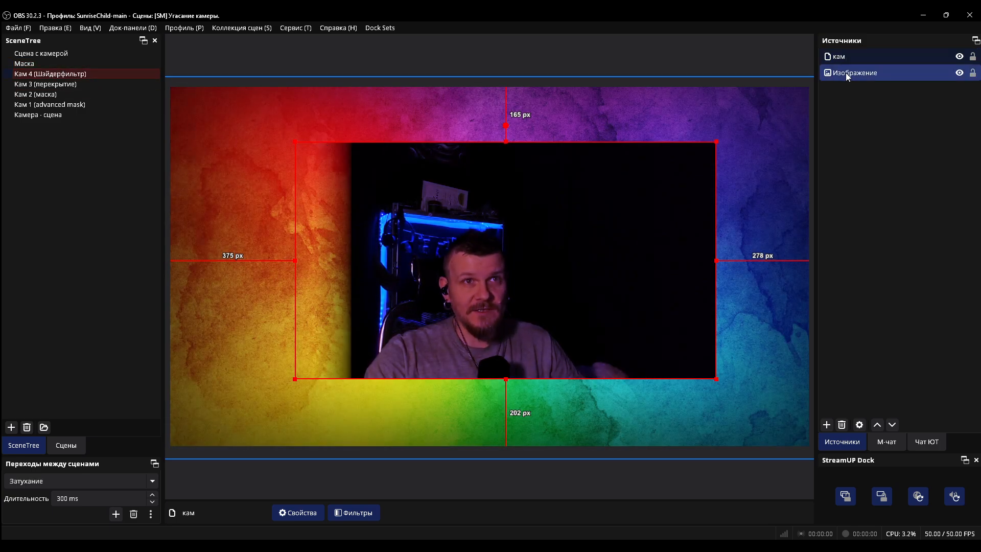
left_click(849, 57)
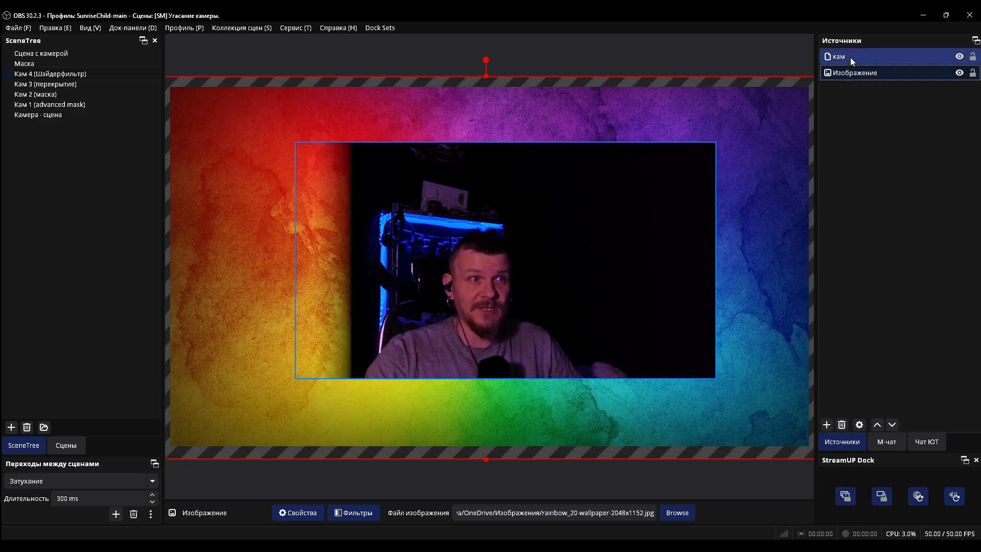
left_click(859, 55)
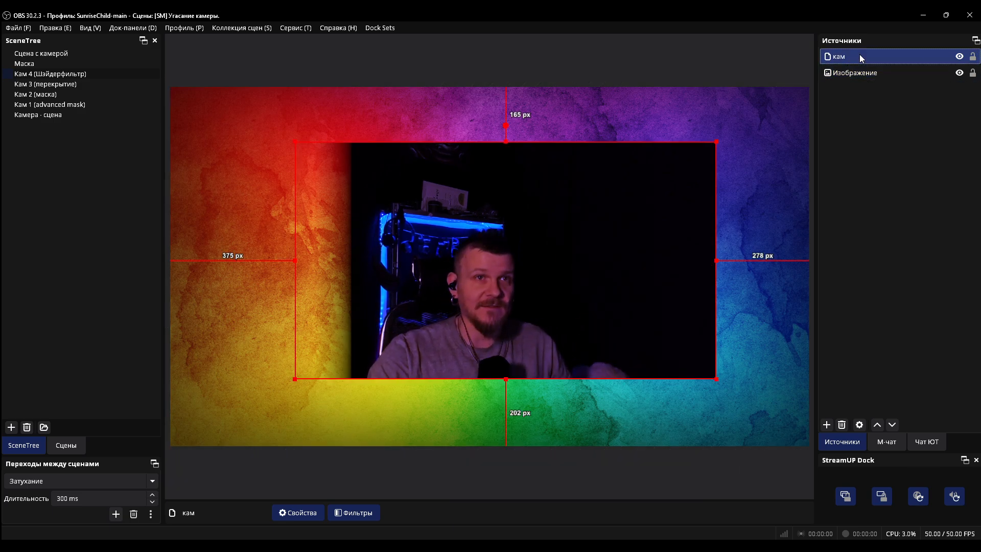
right_click(859, 55)
left_click(848, 462)
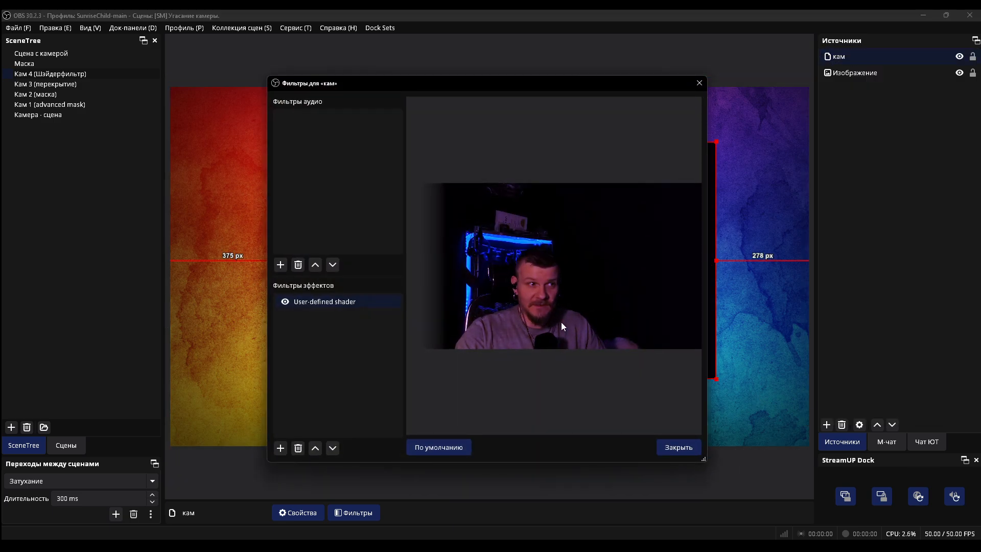
In the User-defined shader filter of the кам source, choose the Маска scene as the Input Source
left_click(309, 301)
scroll(434, 378, "down", 5)
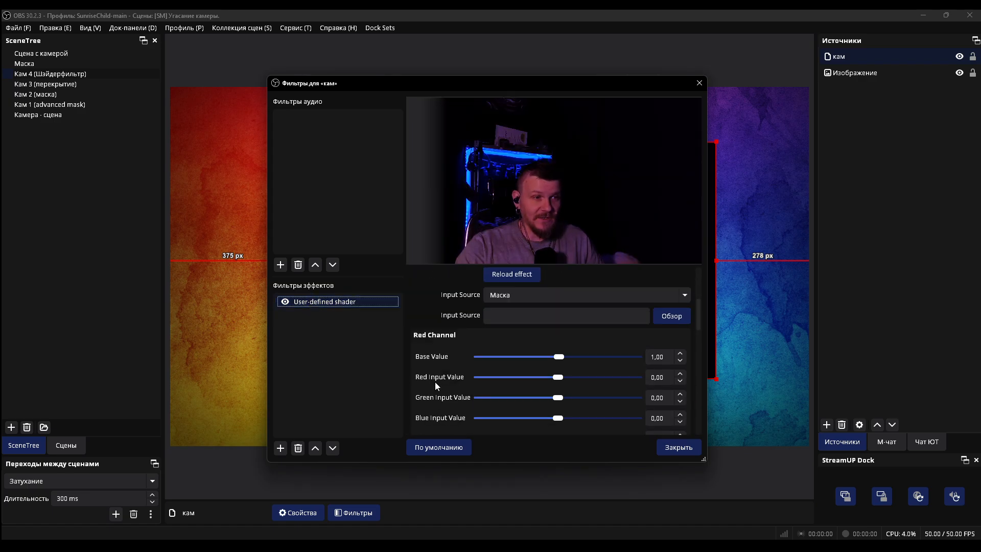
scroll(460, 330, "up", 1)
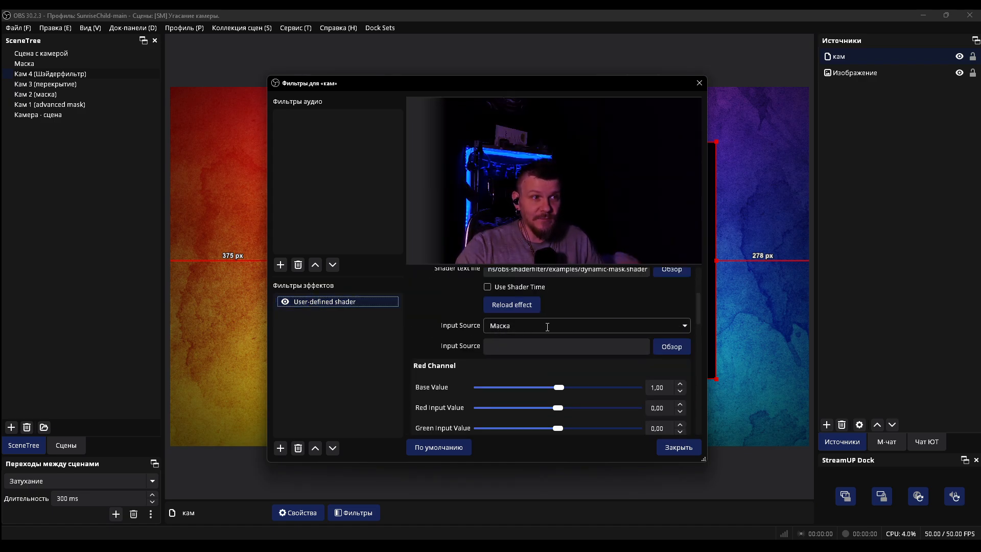
left_click(687, 325)
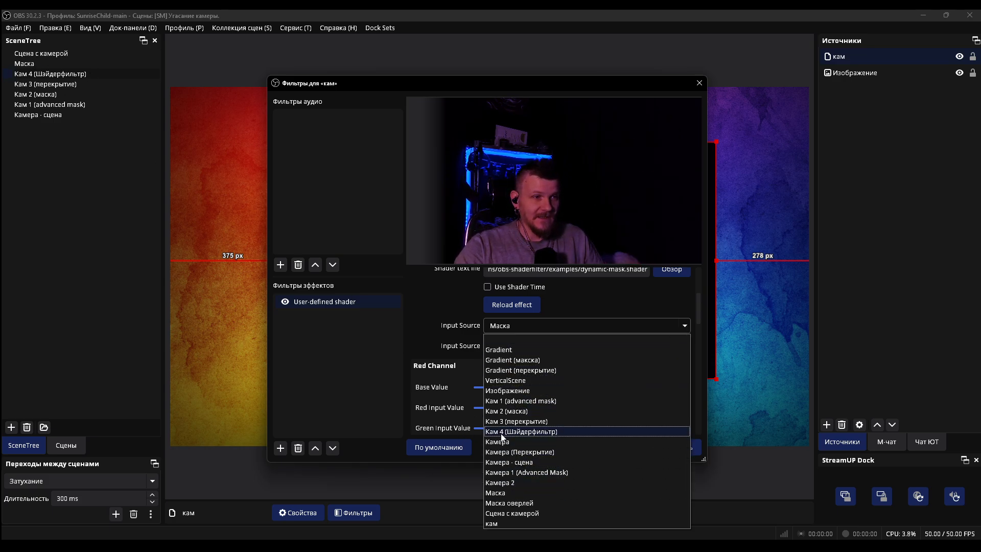
left_click(502, 492)
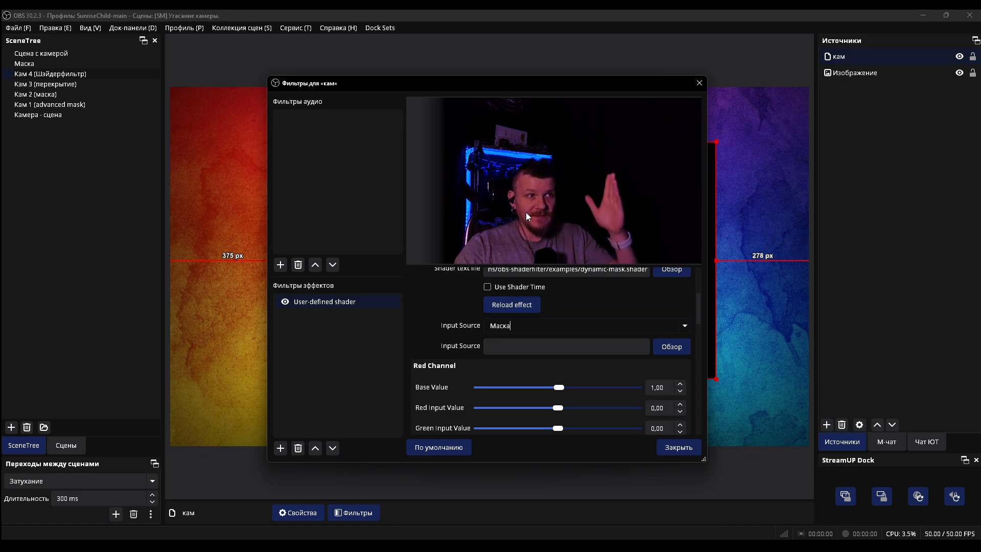
Set the shader's Alpha Channel Alpha Input Value and Multiplier both to -1,94 and close the filters window
scroll(417, 362, "down", 10)
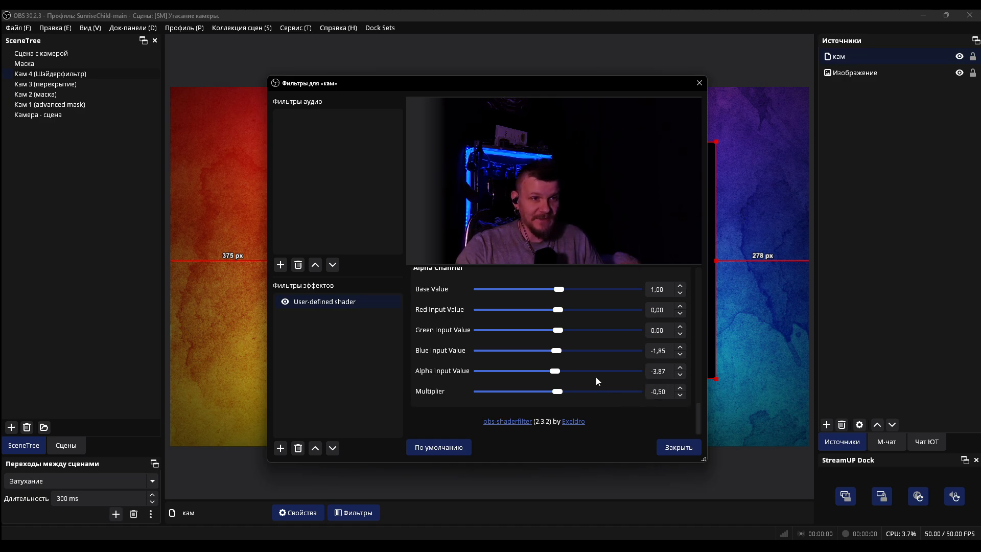
left_click_drag(553, 370, 556, 391)
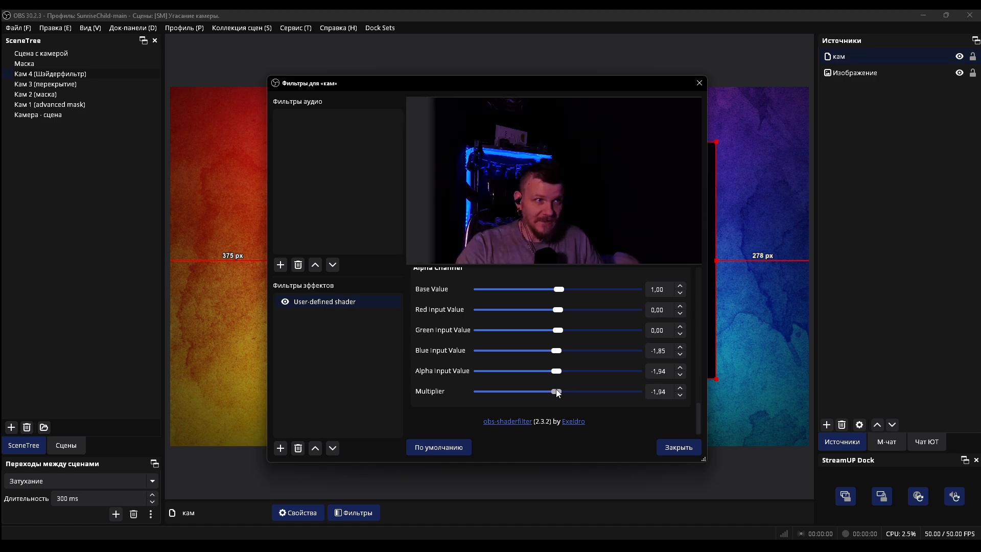
left_click(664, 447)
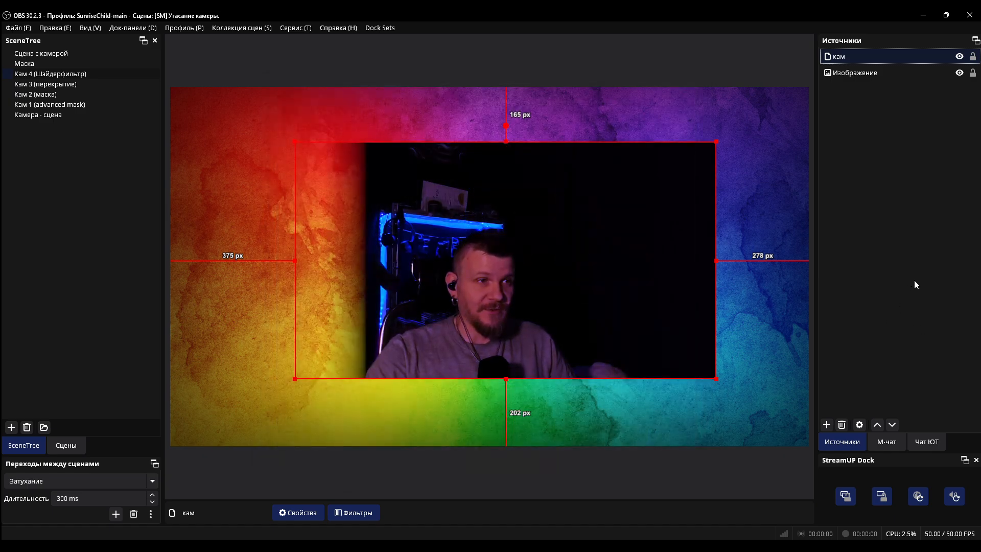